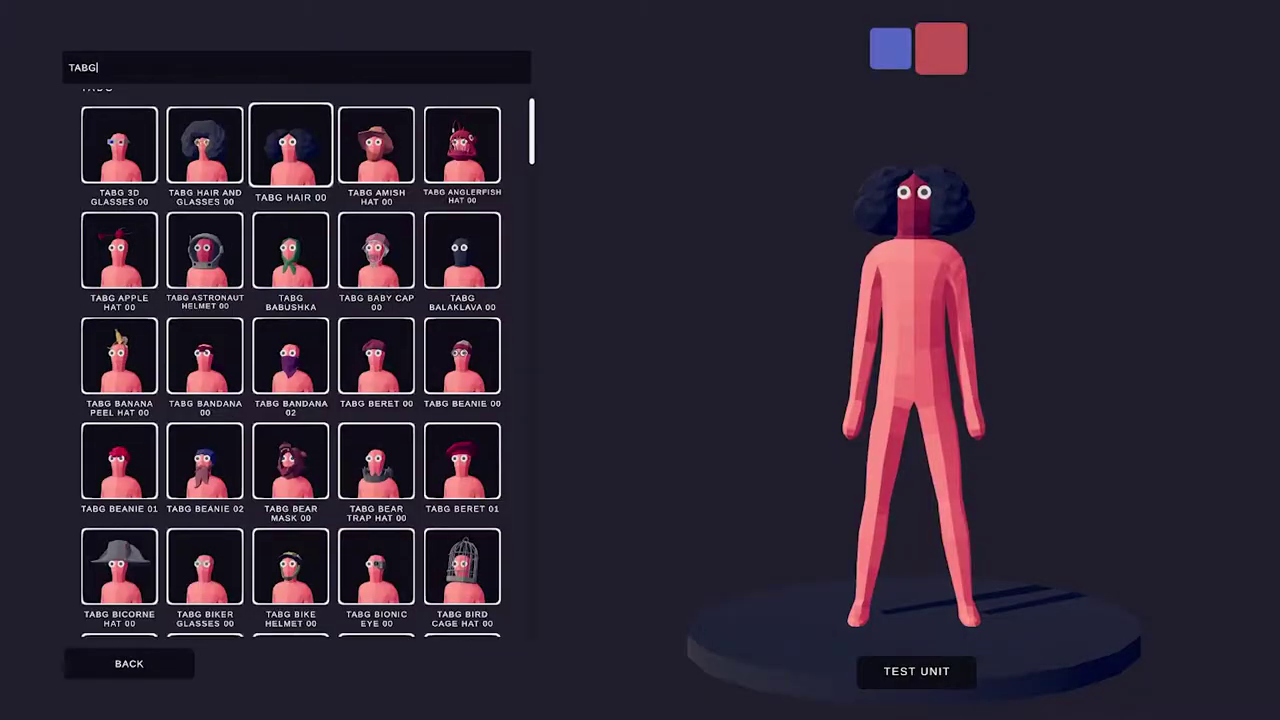
scroll(290, 170, down, 6)
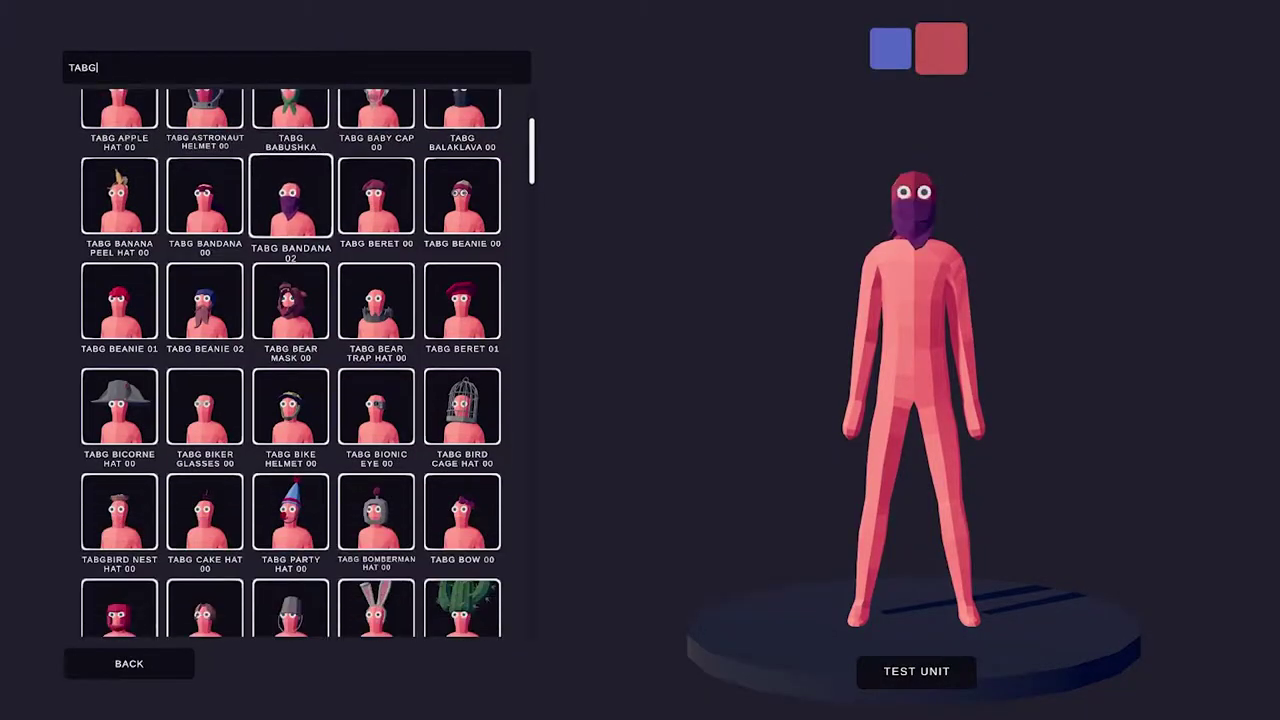
scroll(290, 280, down, 8)
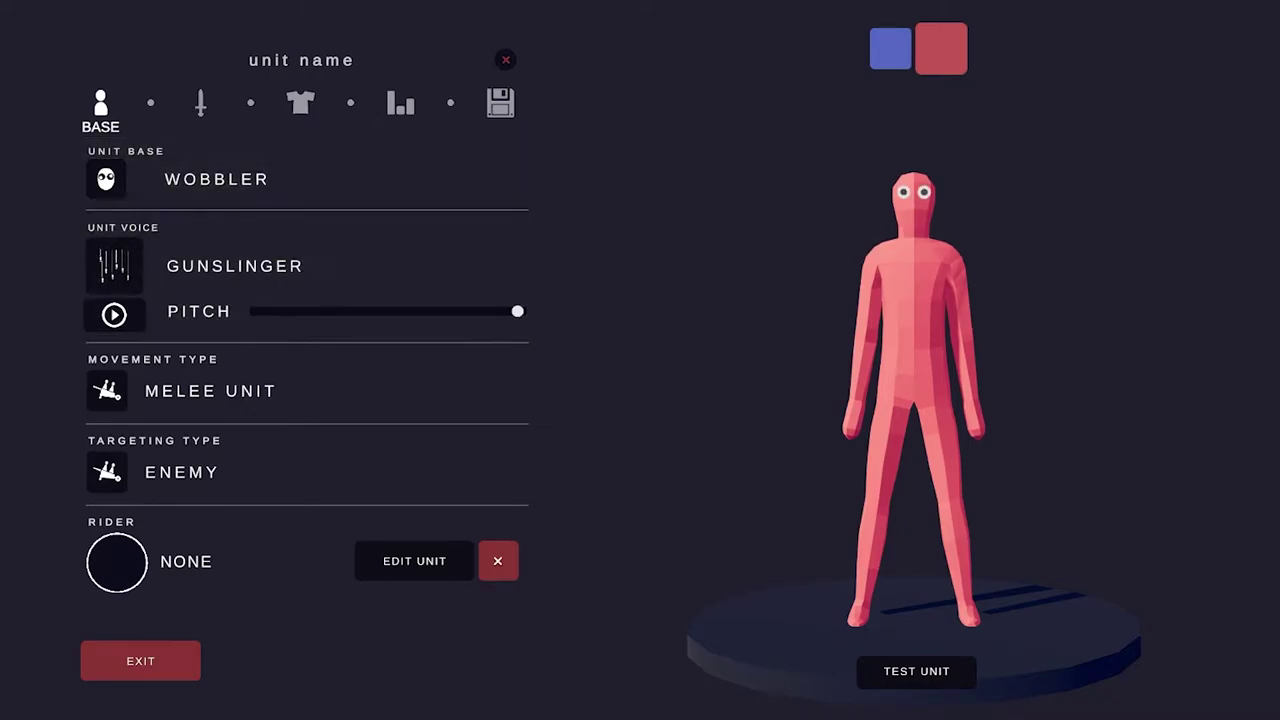
Step: Name the unit Deadpool and add the TABG Balaklava 00 head item to its clothes
click(200, 103)
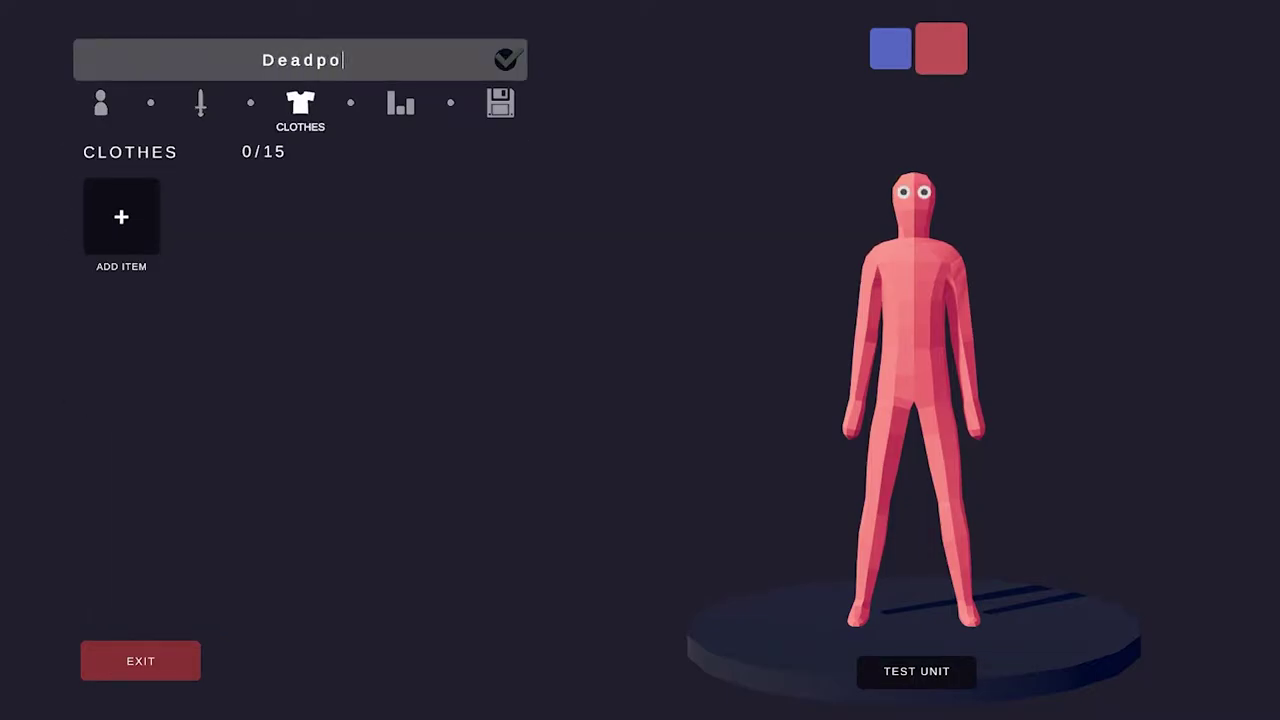
click(121, 205)
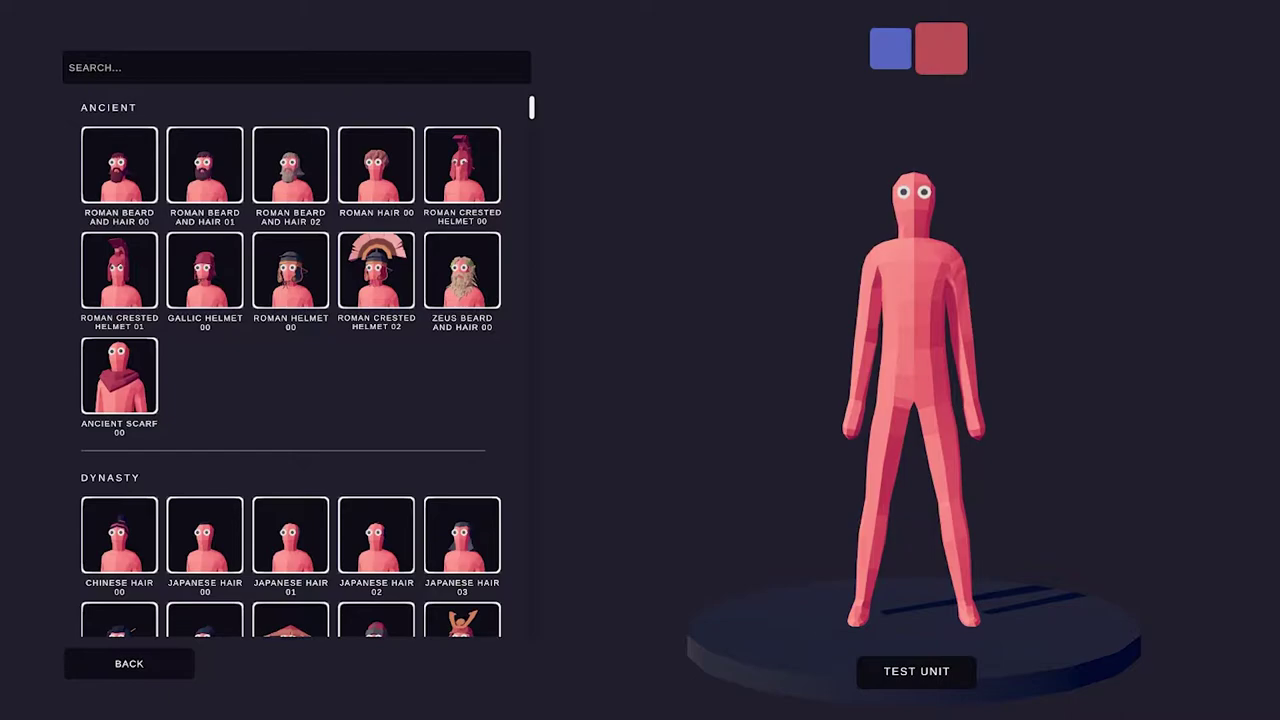
text(BALA)
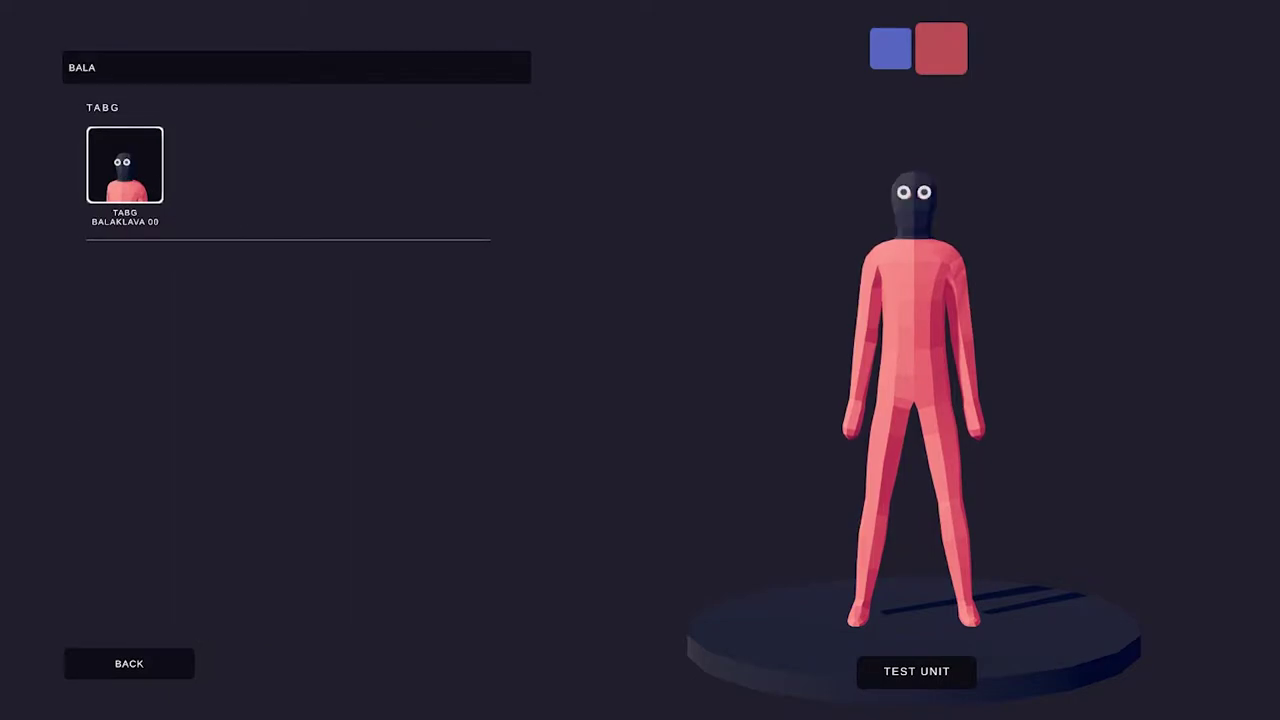
click(125, 166)
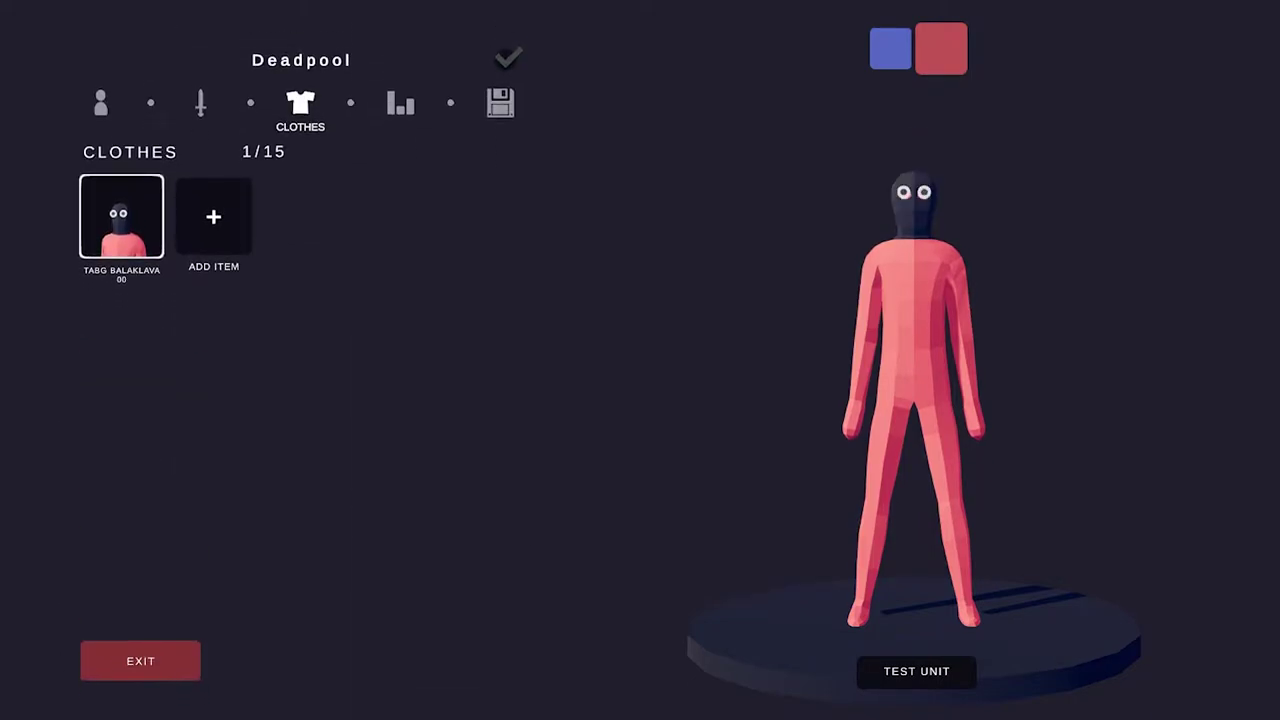
Step: Recolour the TABG Balaklava 00 to dark red
click(120, 215)
click(266, 520)
click(266, 530)
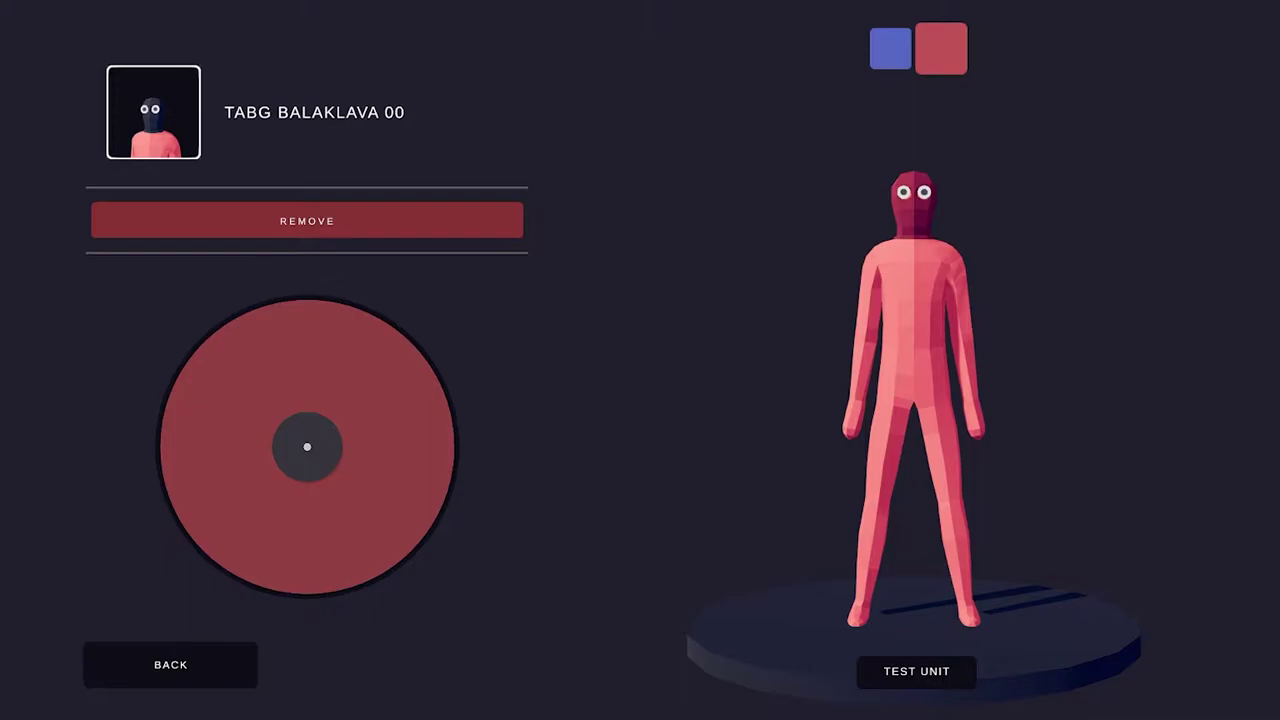
key(Escape)
Step: Find the TABG Hero Mask 00 among the head items and add it to the unit
key(Right)
key(Return)
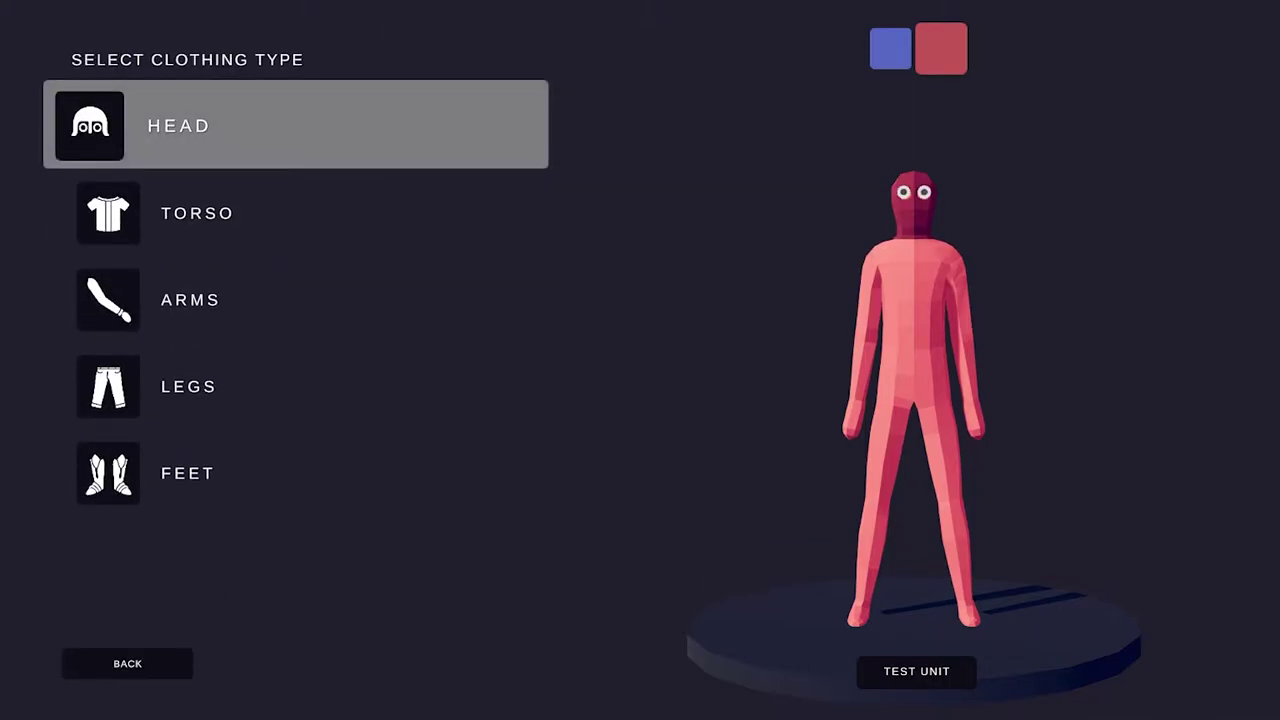
click(120, 145)
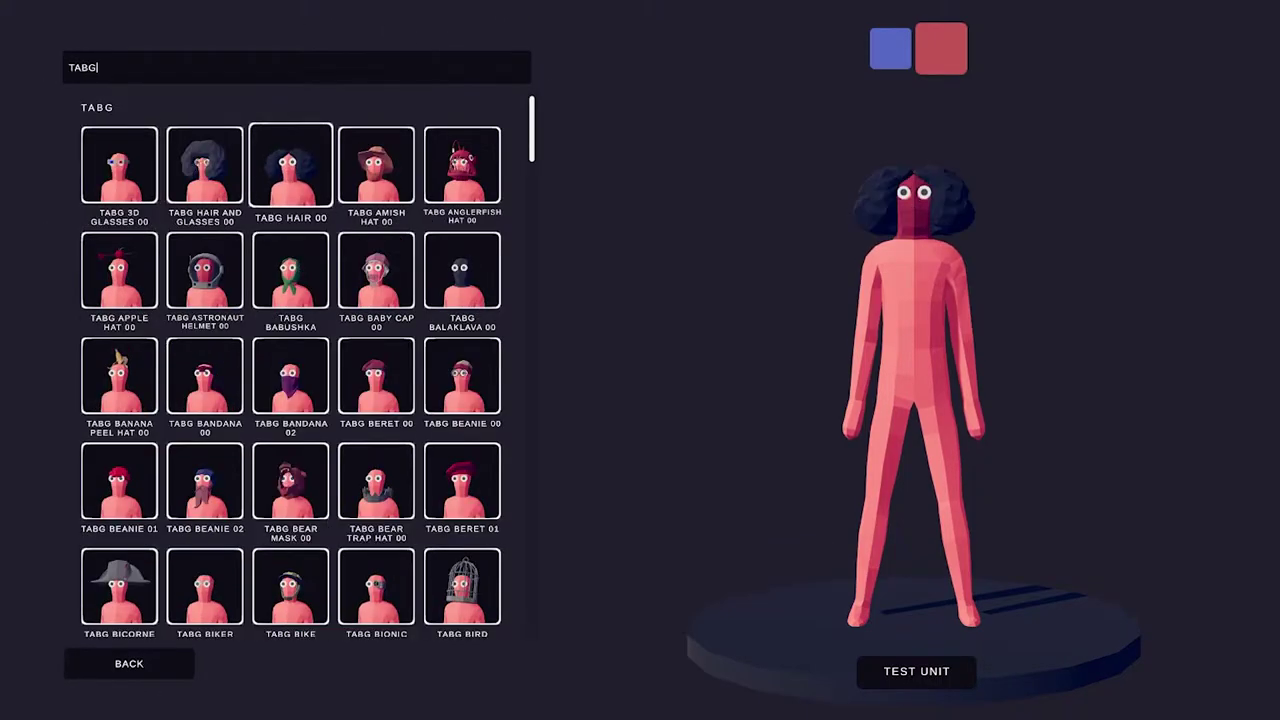
scroll(290, 160, down, 1)
scroll(290, 230, down, 5)
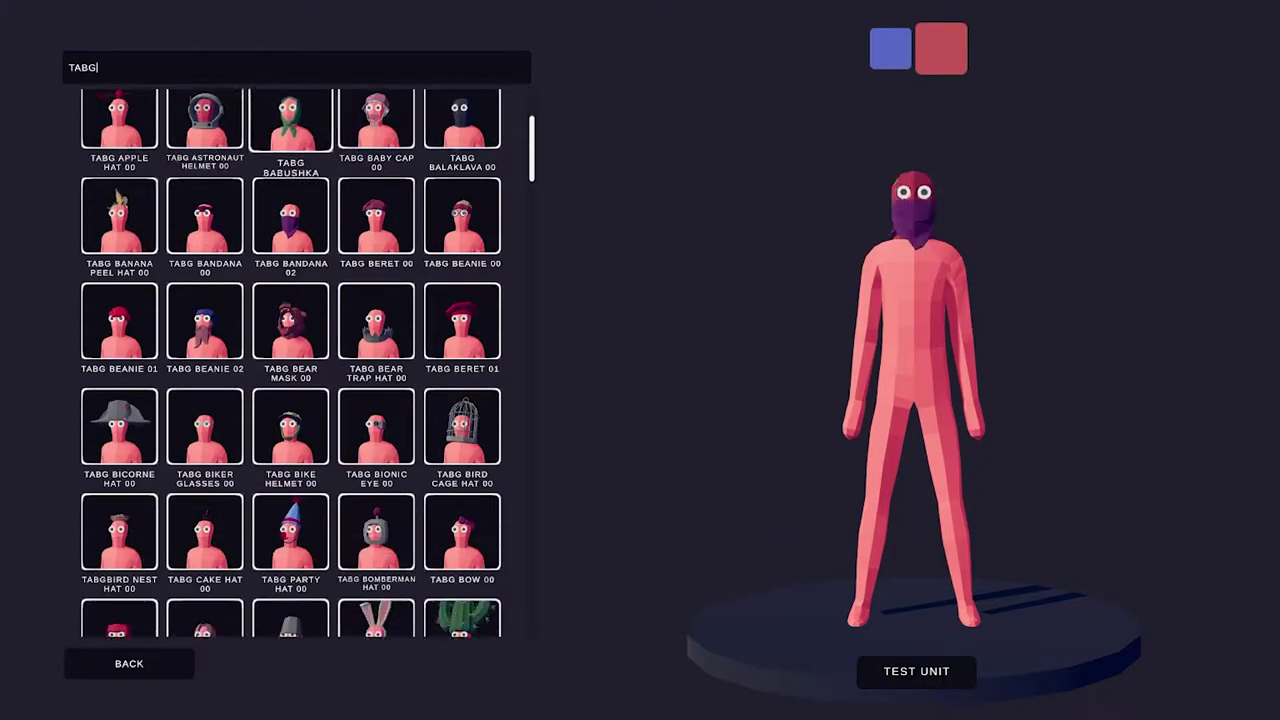
scroll(290, 360, down, 3)
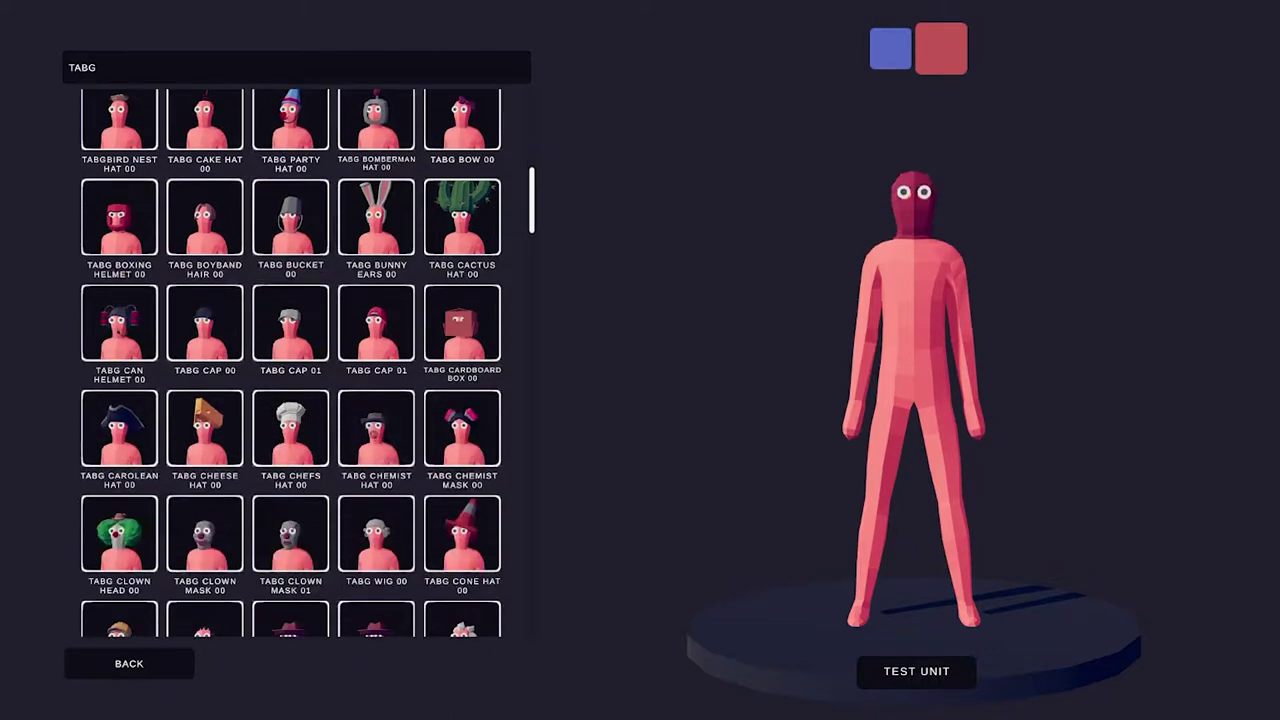
text(HE)
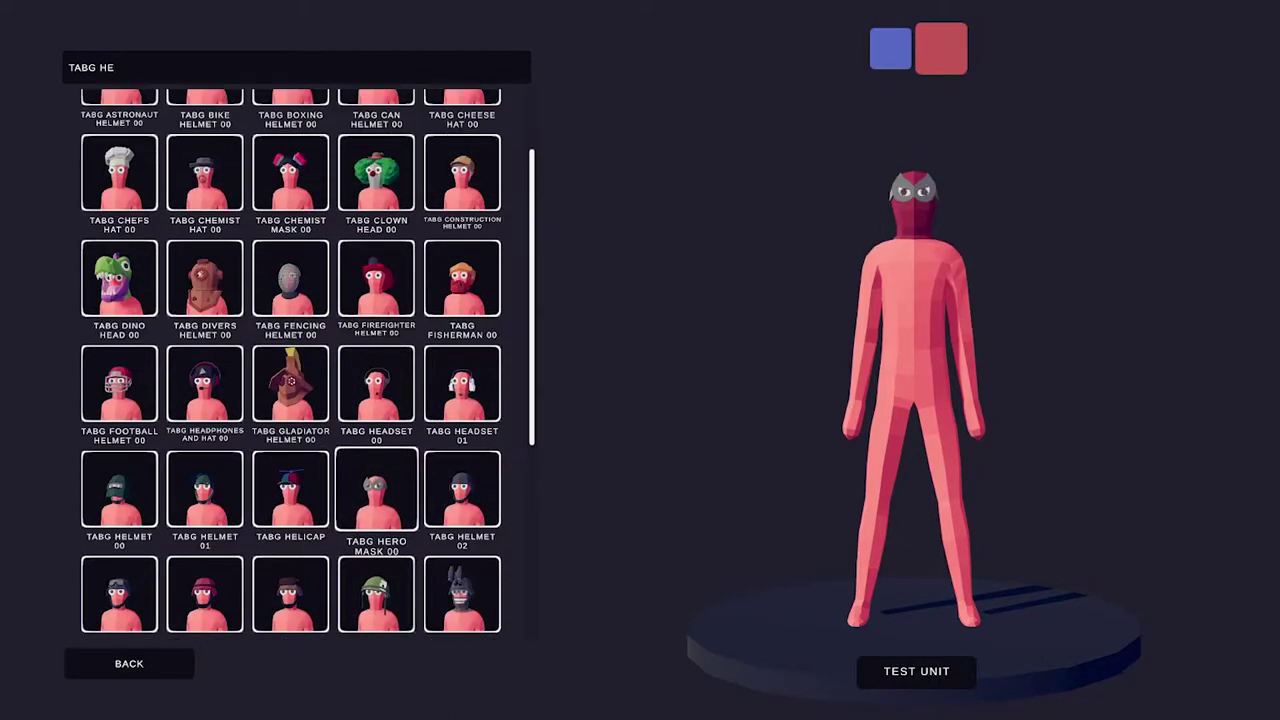
text(R)
click(211, 166)
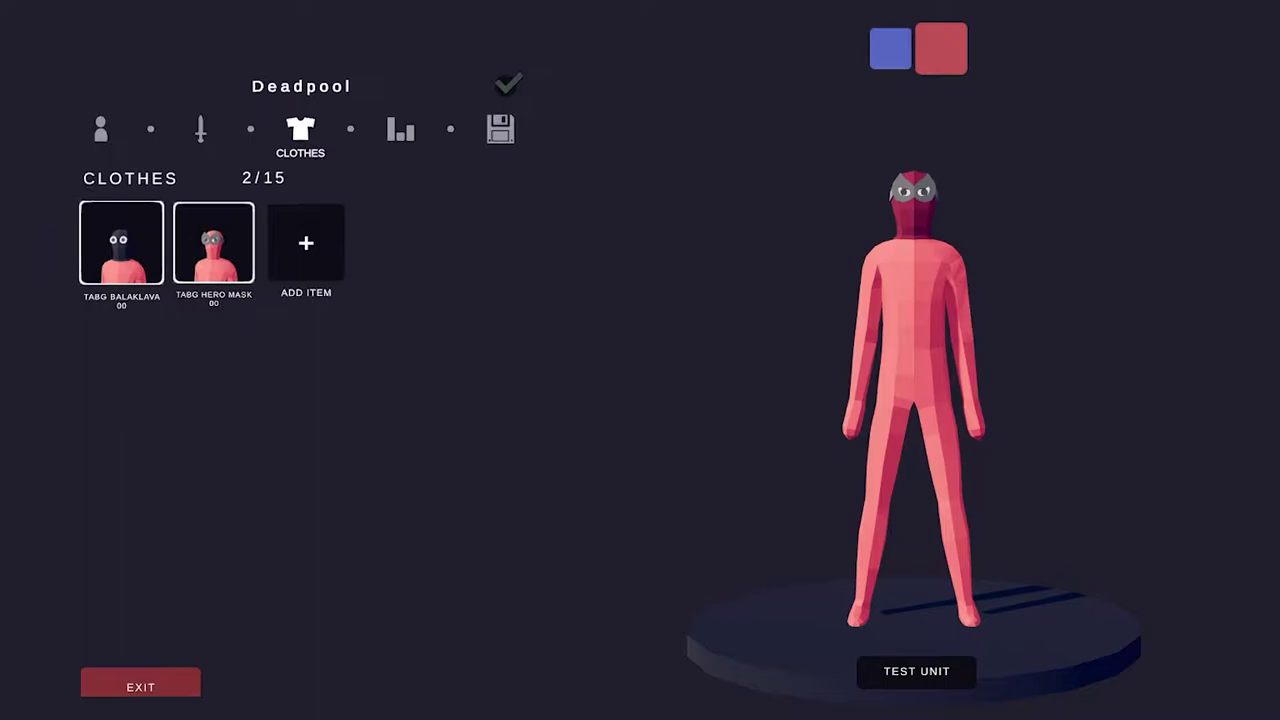
Step: Recolour the TABG Hero Mask 00 to a near-black shade of grey
click(214, 216)
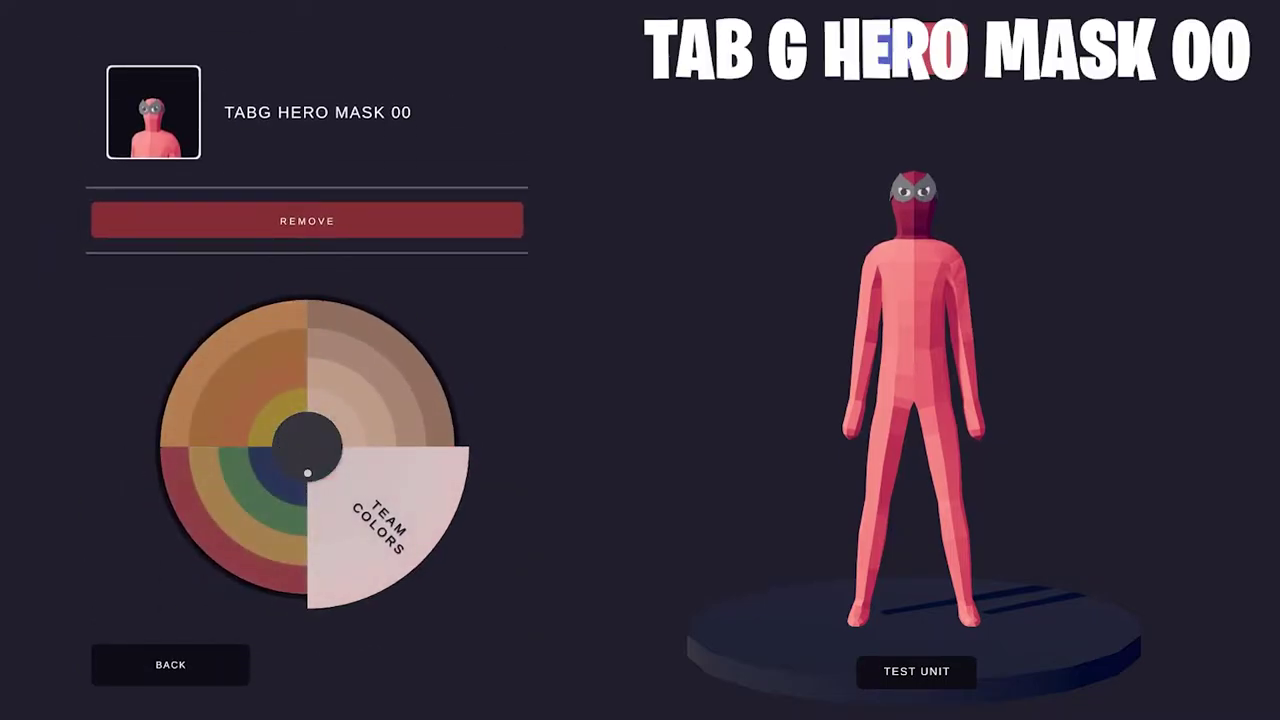
click(299, 472)
click(295, 471)
click(314, 451)
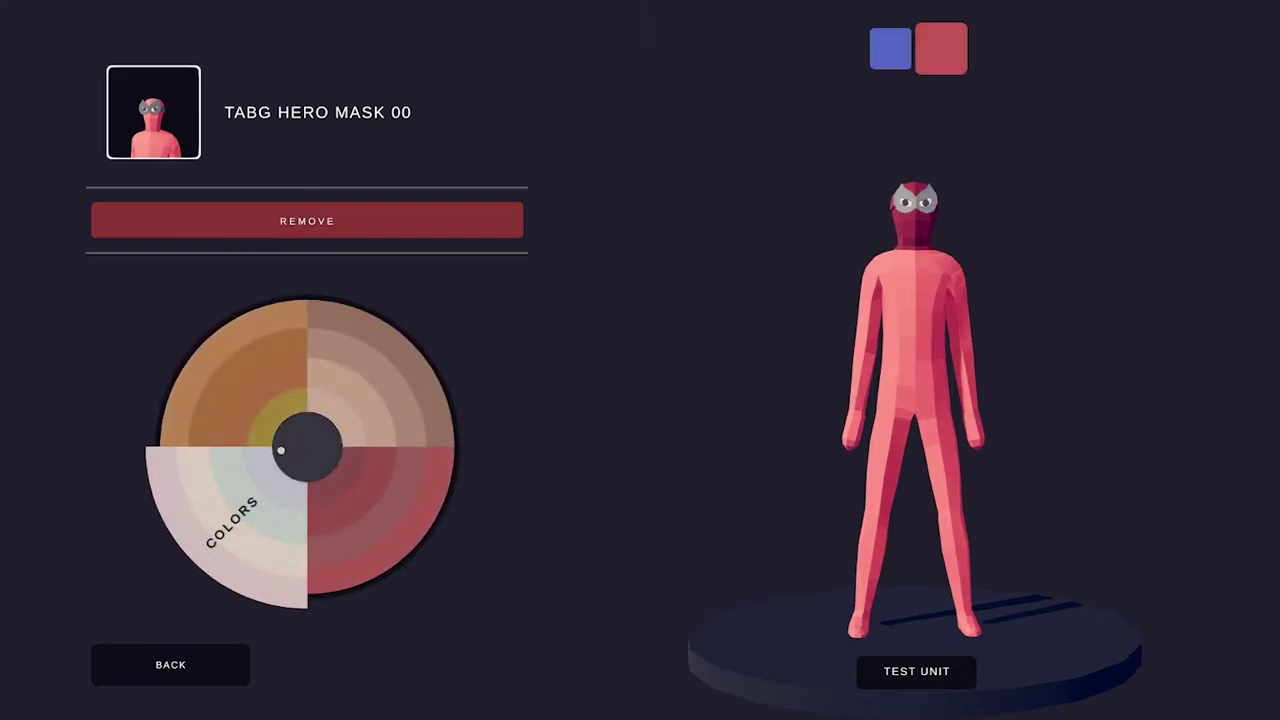
click(280, 448)
click(281, 446)
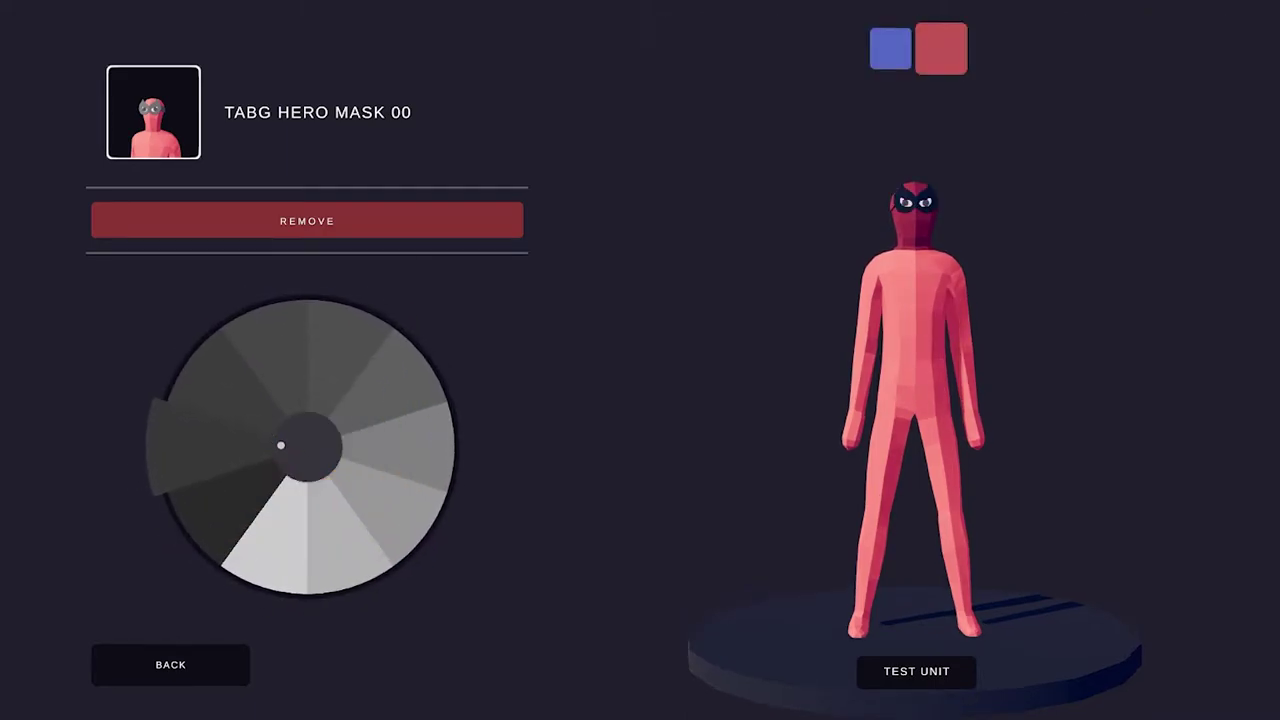
click(281, 447)
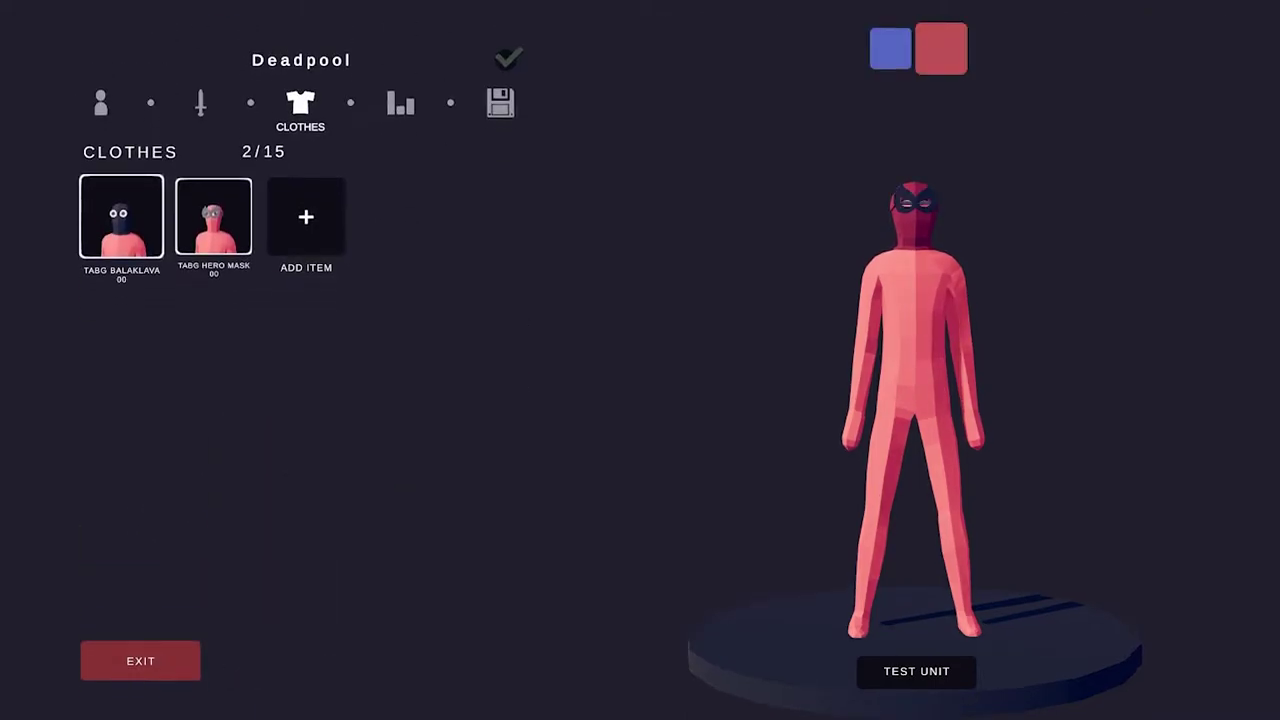
Step: Search the head items for goggles and add the World War Goggles 00
click(306, 216)
click(171, 124)
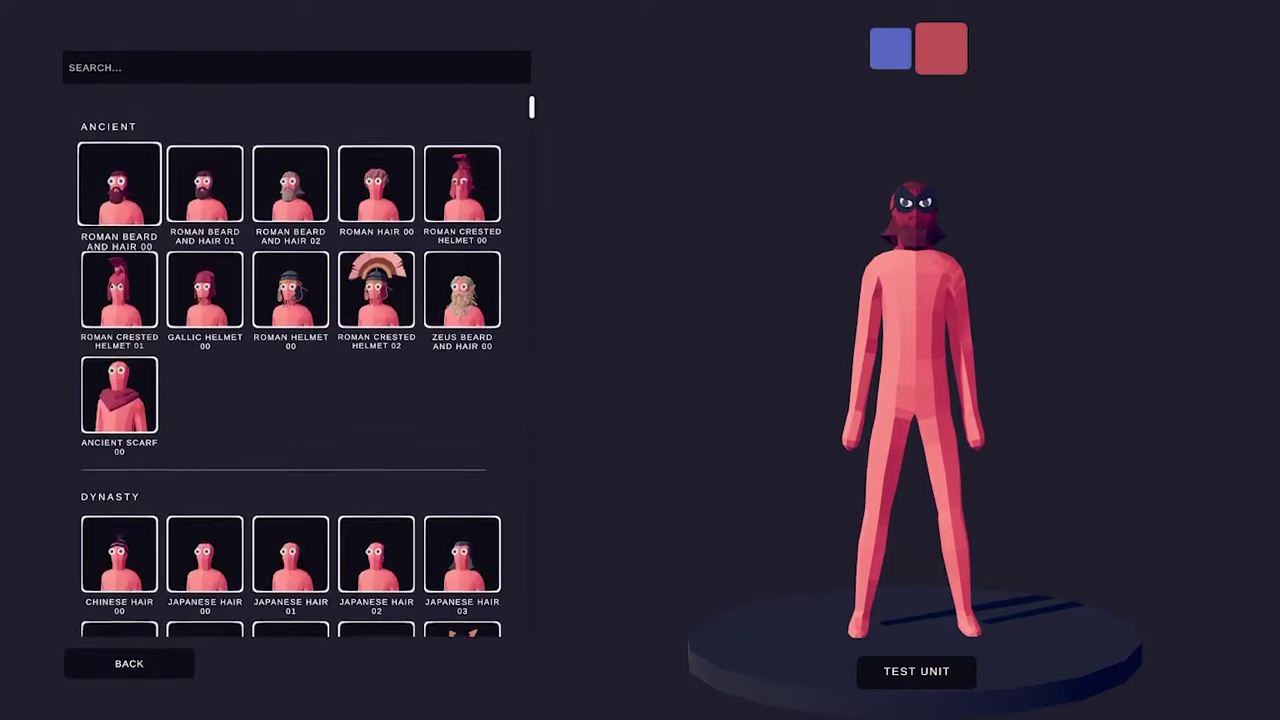
text(GOGG)
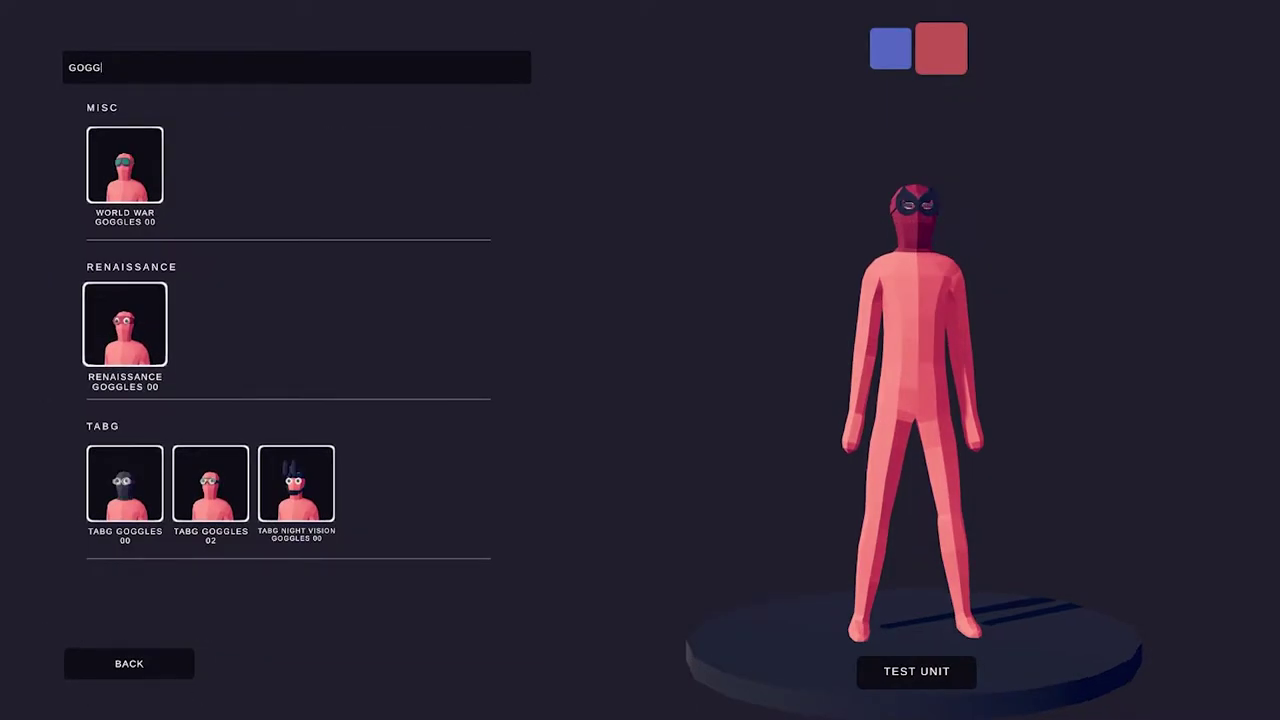
click(125, 175)
Step: Recolour the teal lenses of the World War Goggles 00 to white
click(306, 217)
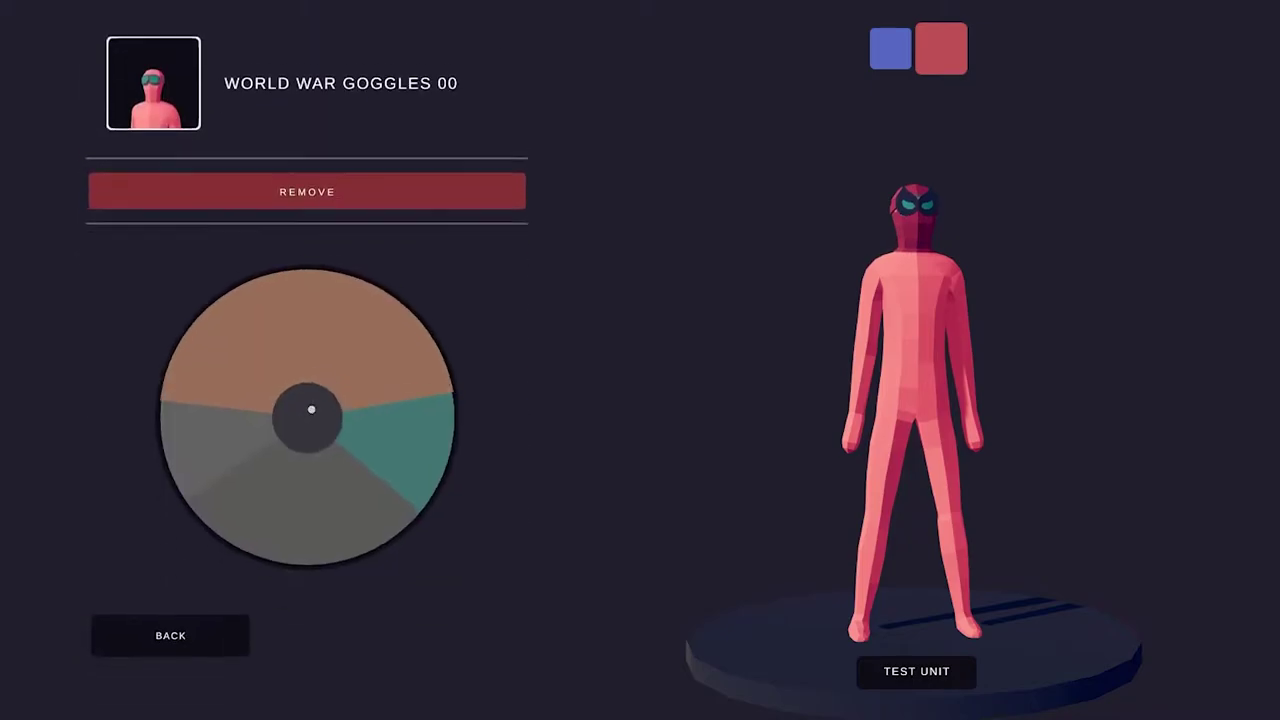
click(333, 451)
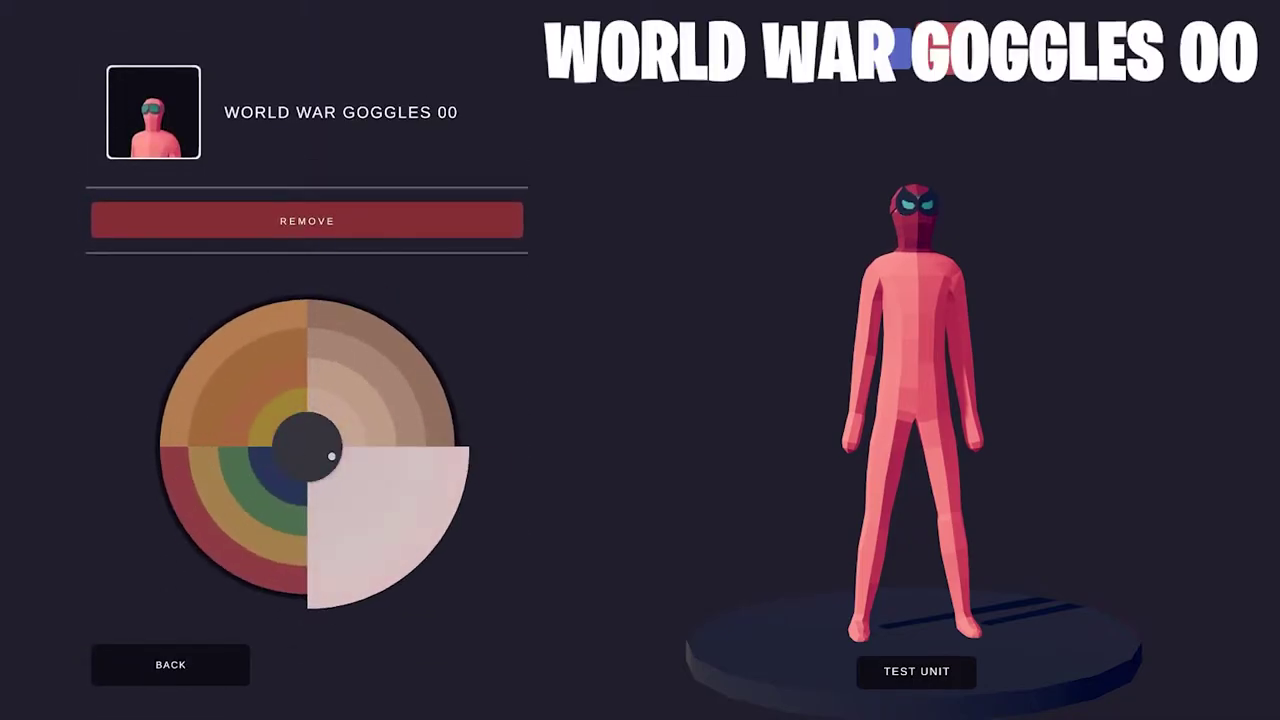
click(281, 450)
click(281, 449)
click(301, 472)
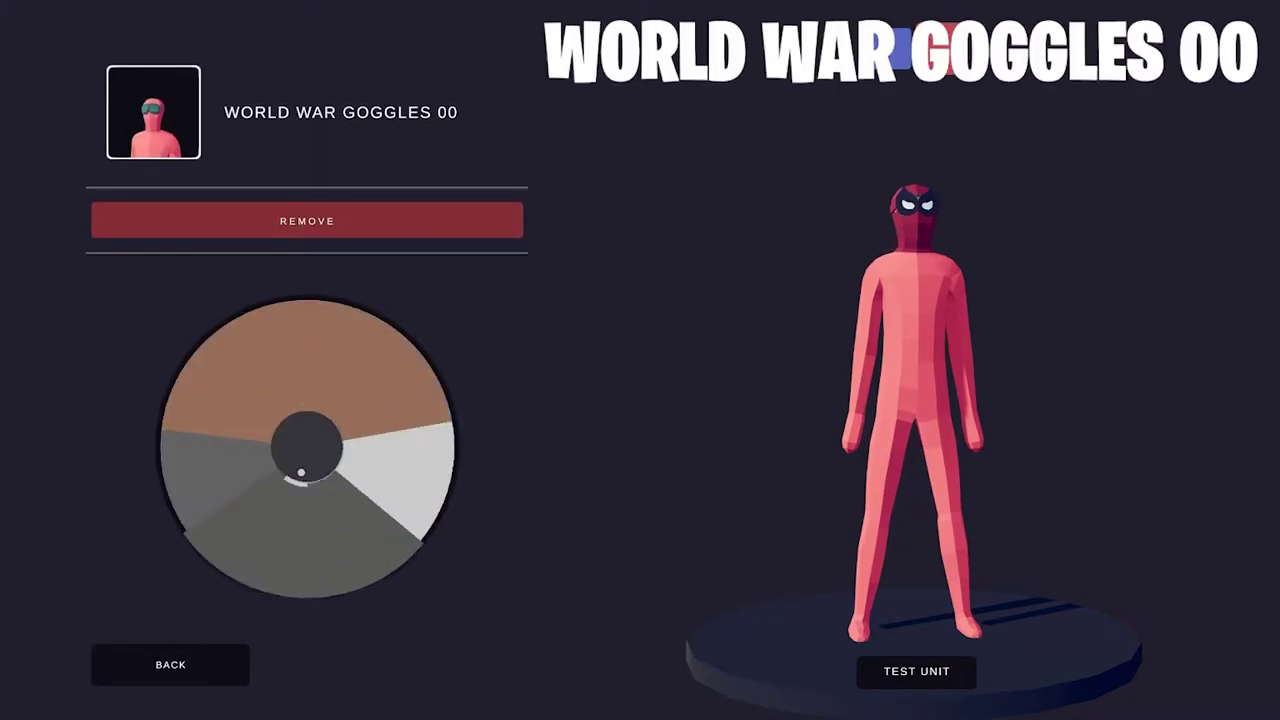
Step: Recolour the frame area of the World War Goggles 00 to dark red, matching the balaklava
click(307, 447)
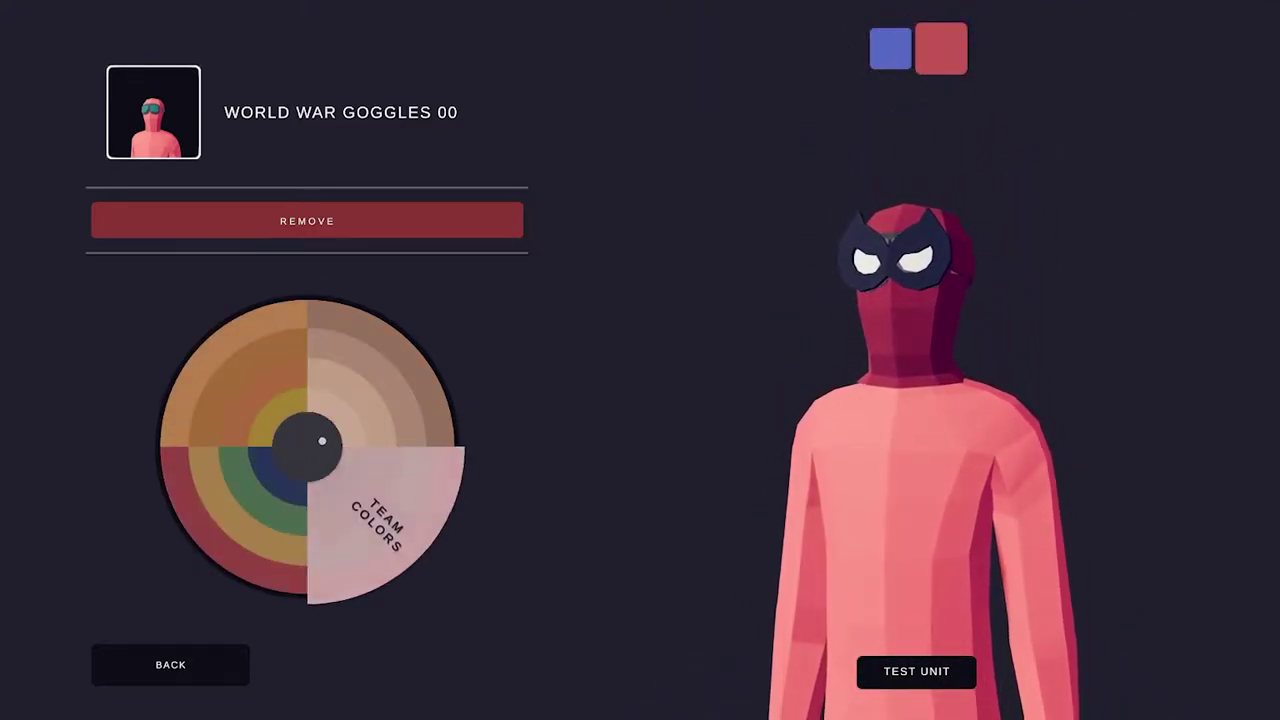
click(292, 468)
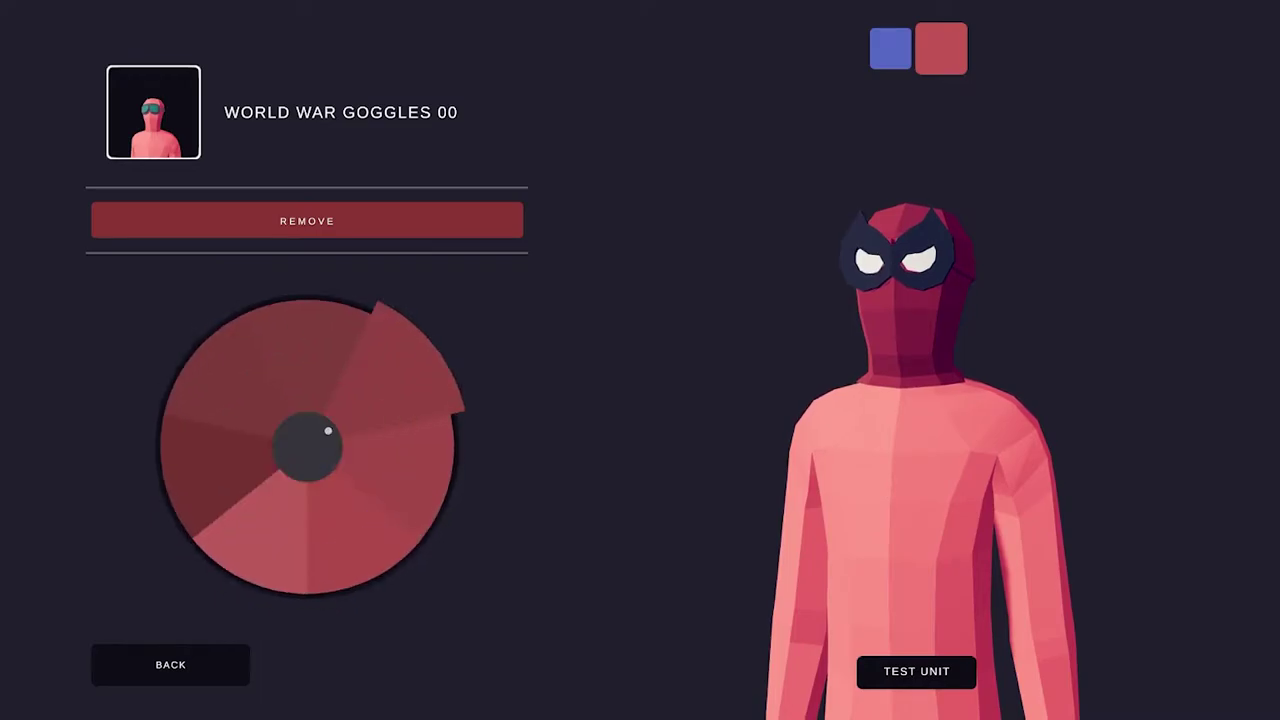
click(171, 665)
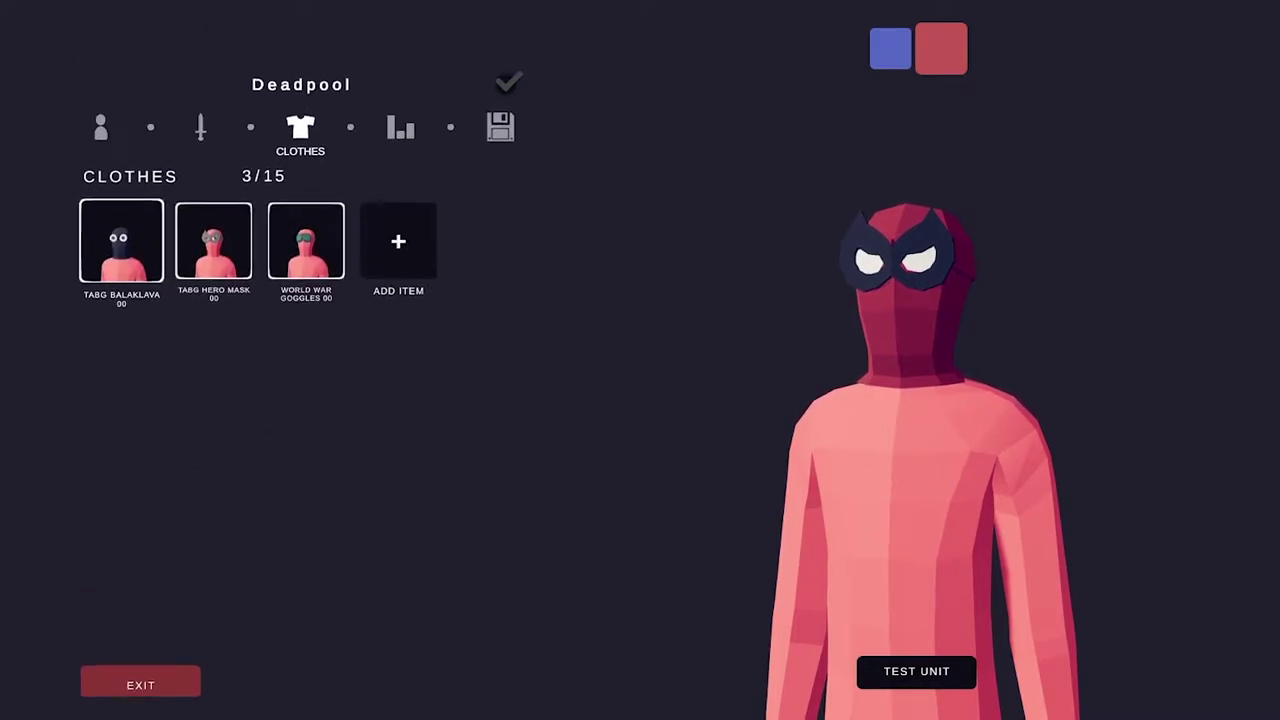
Step: Add the Dynasty Shirt 00 torso item in place of the Samurai Shirt 00
click(398, 217)
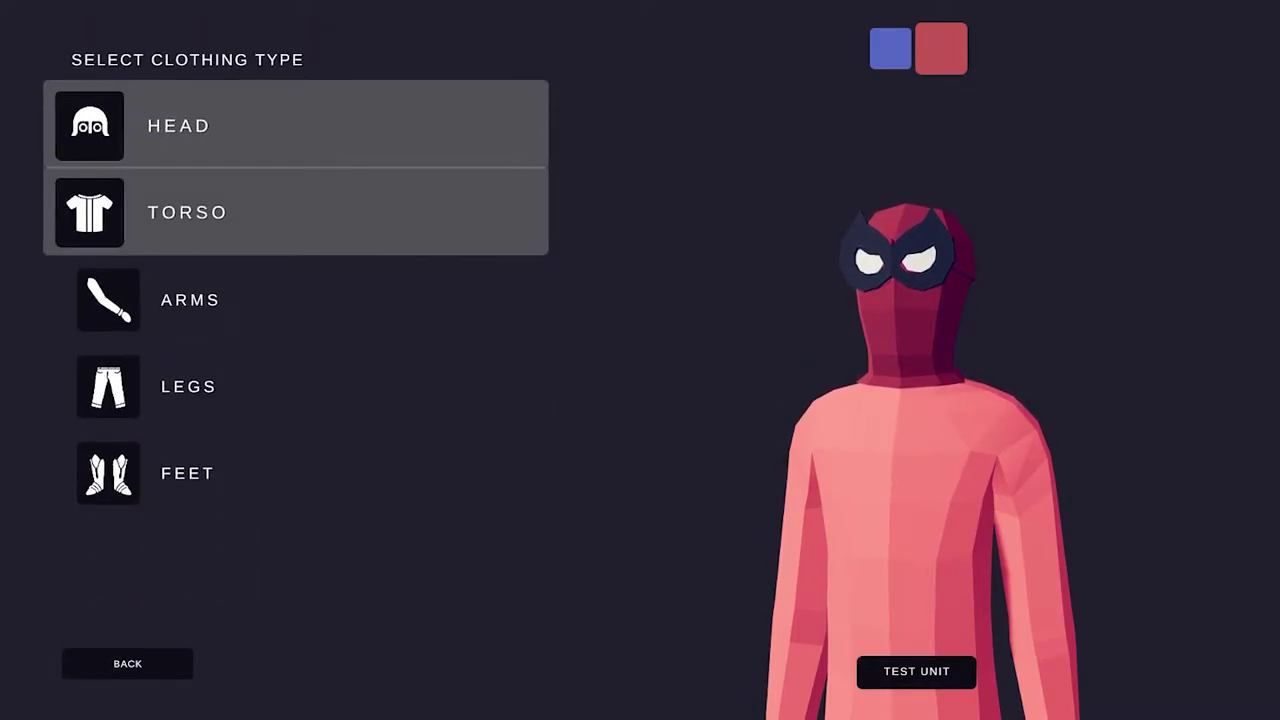
click(292, 236)
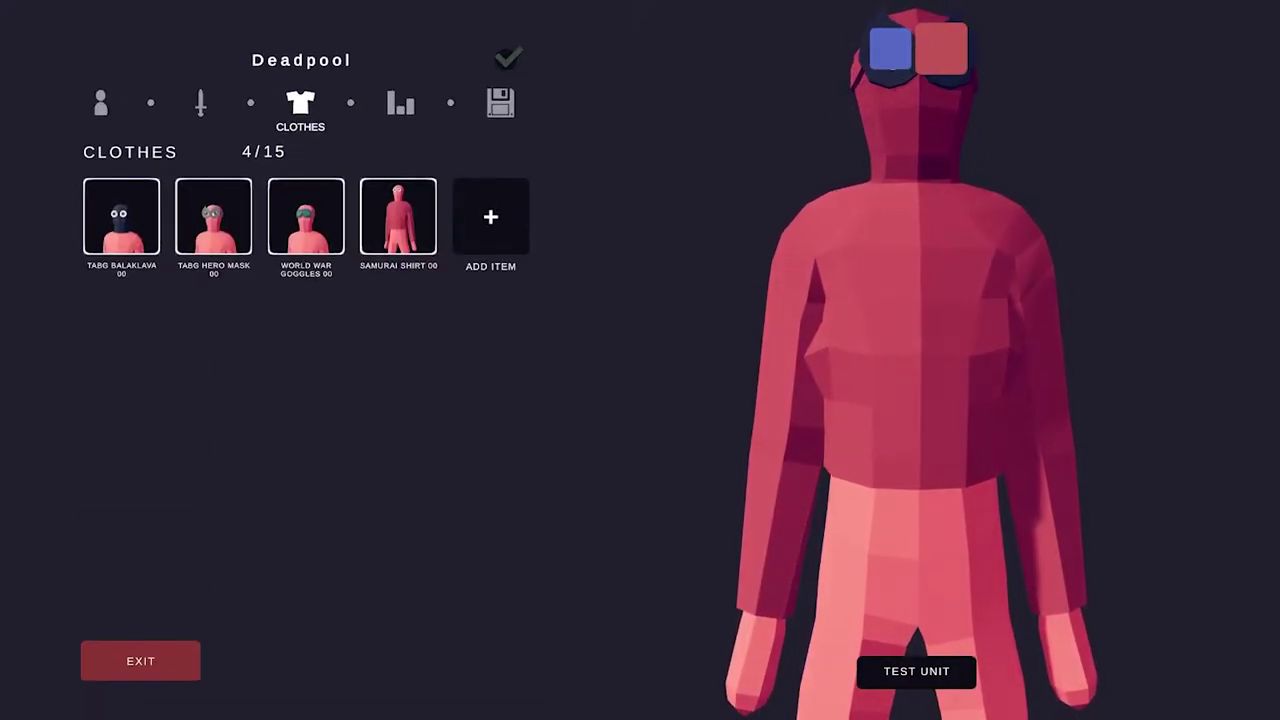
click(490, 217)
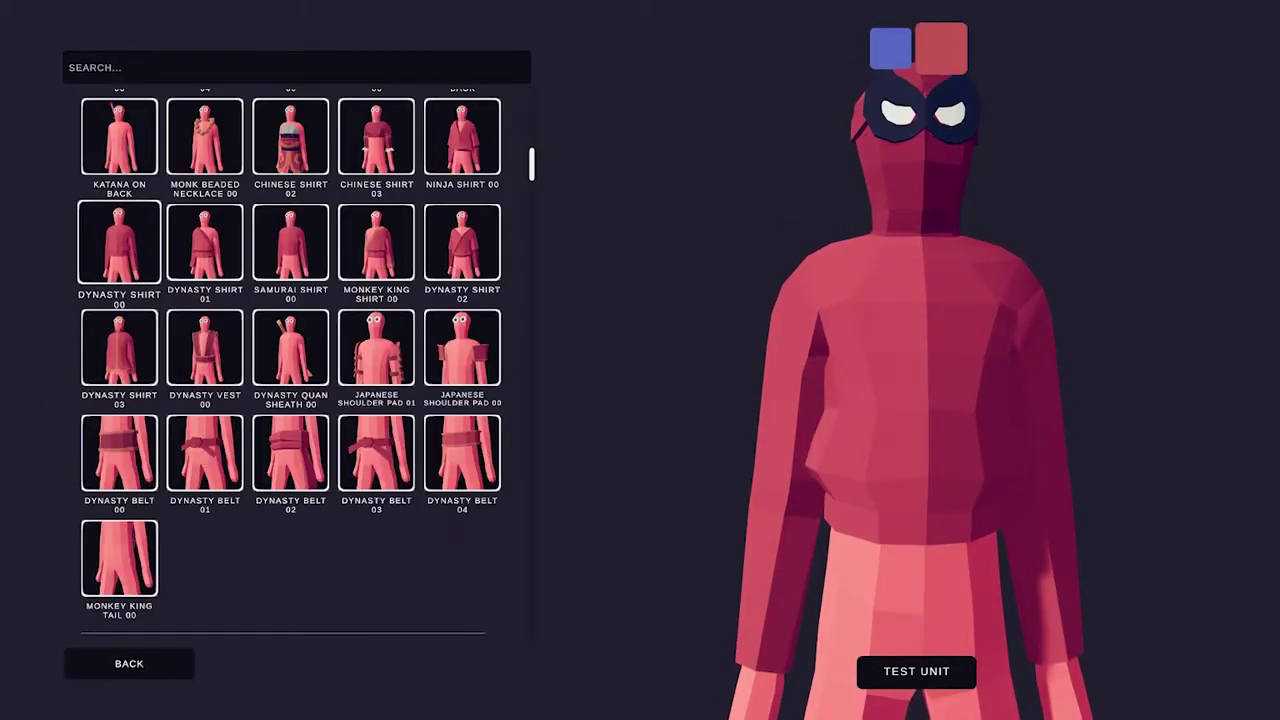
key(Return)
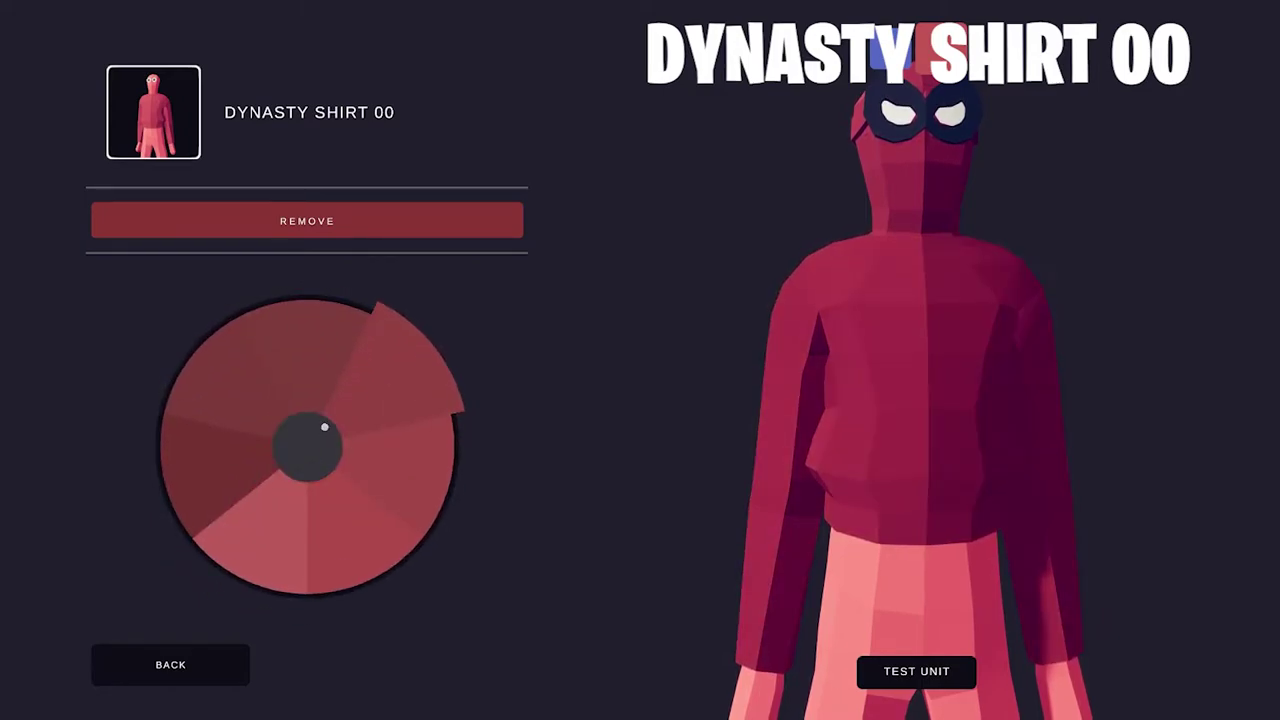
Step: Recolour the Dynasty Shirt 00 to the same dark red as the balaklava
key(Return)
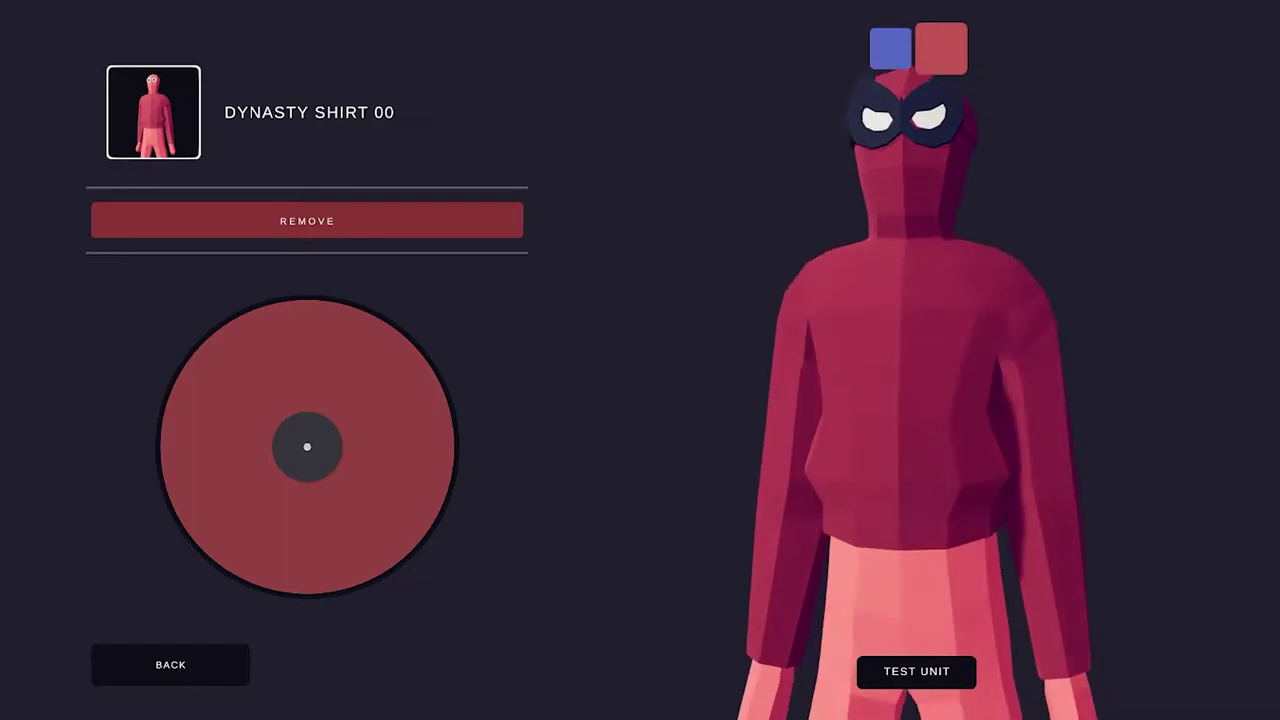
key(Escape)
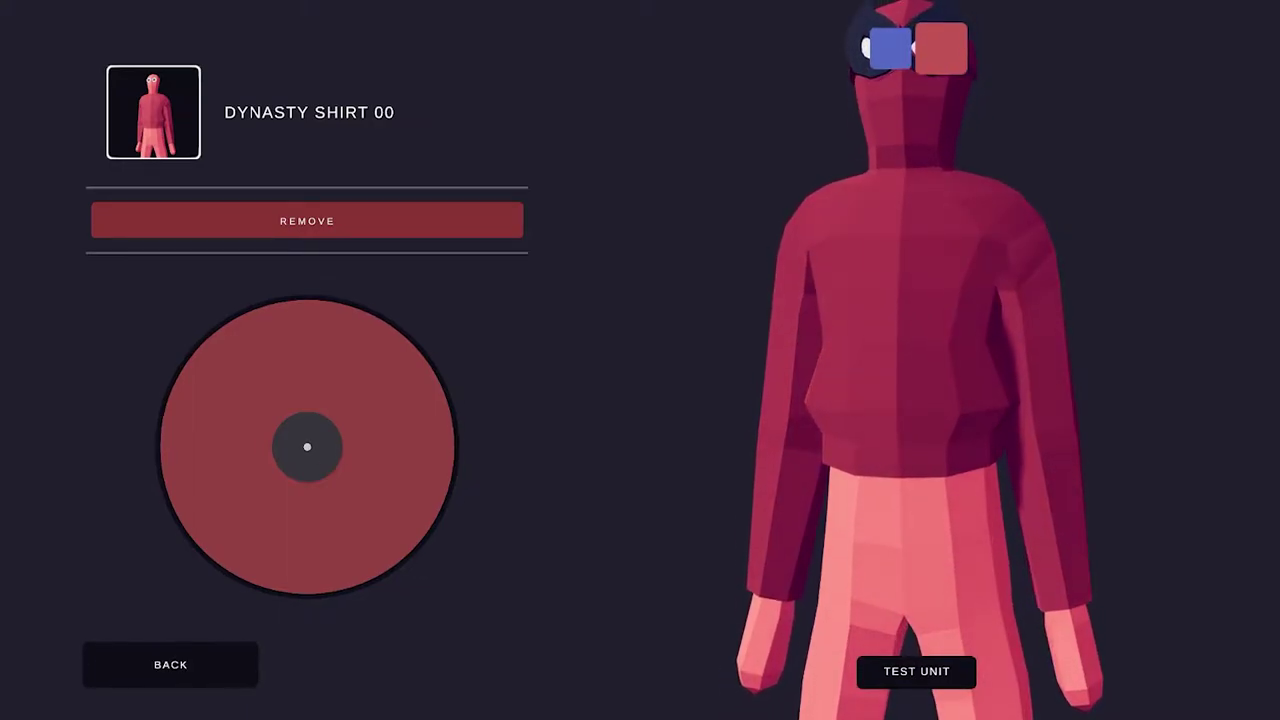
click(170, 664)
Step: Find the Wilnyls Gloves 00 among the arm items and add them to the unit
click(490, 218)
click(200, 297)
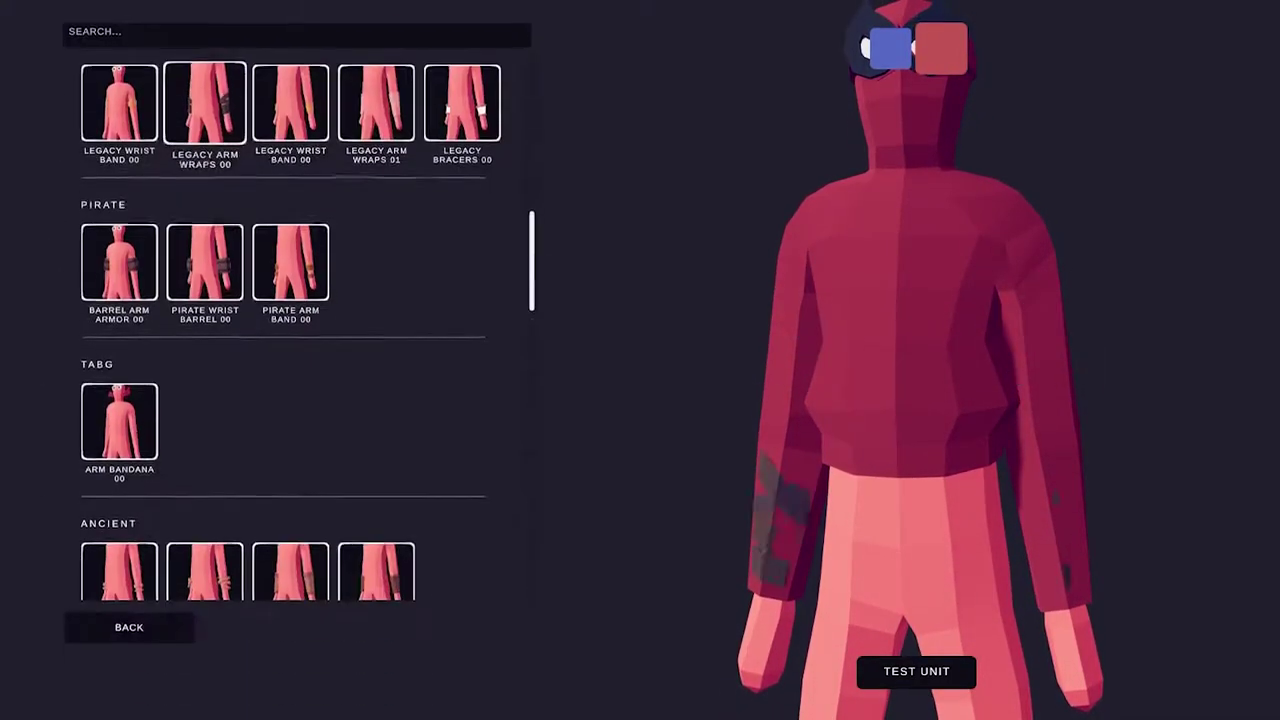
key(Escape)
text(wil)
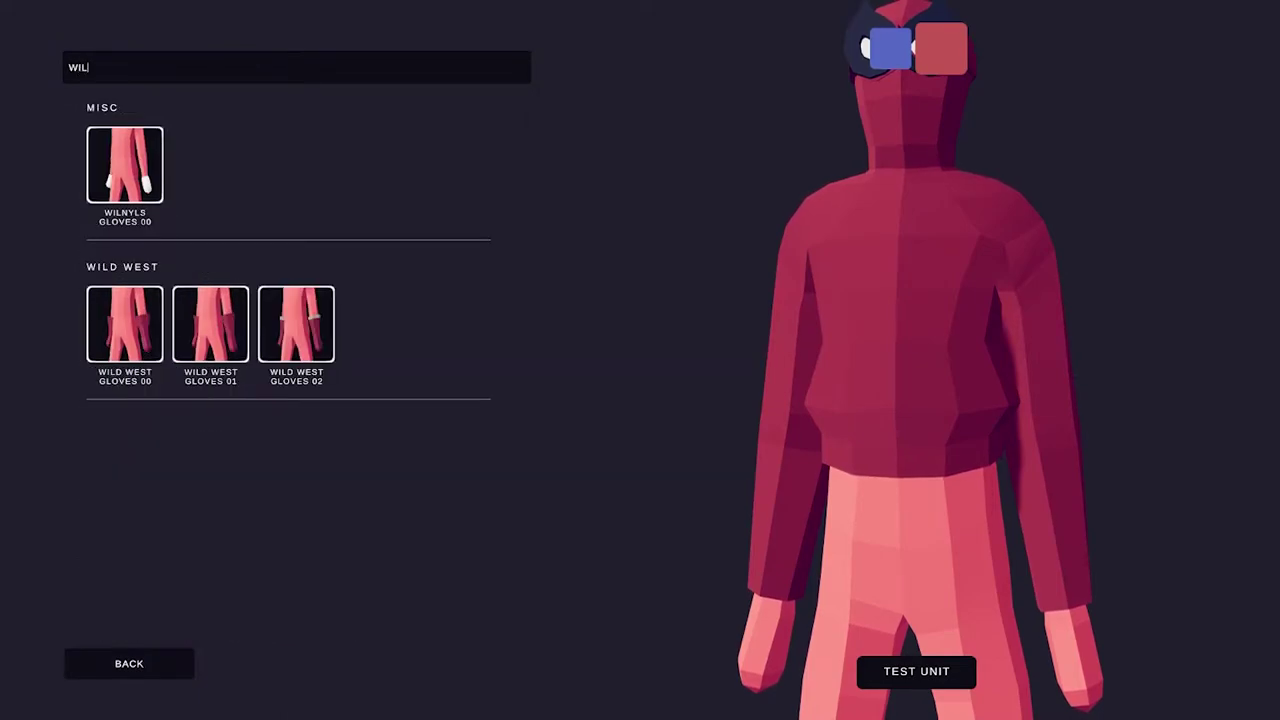
text(n)
key(Down)
key(Return)
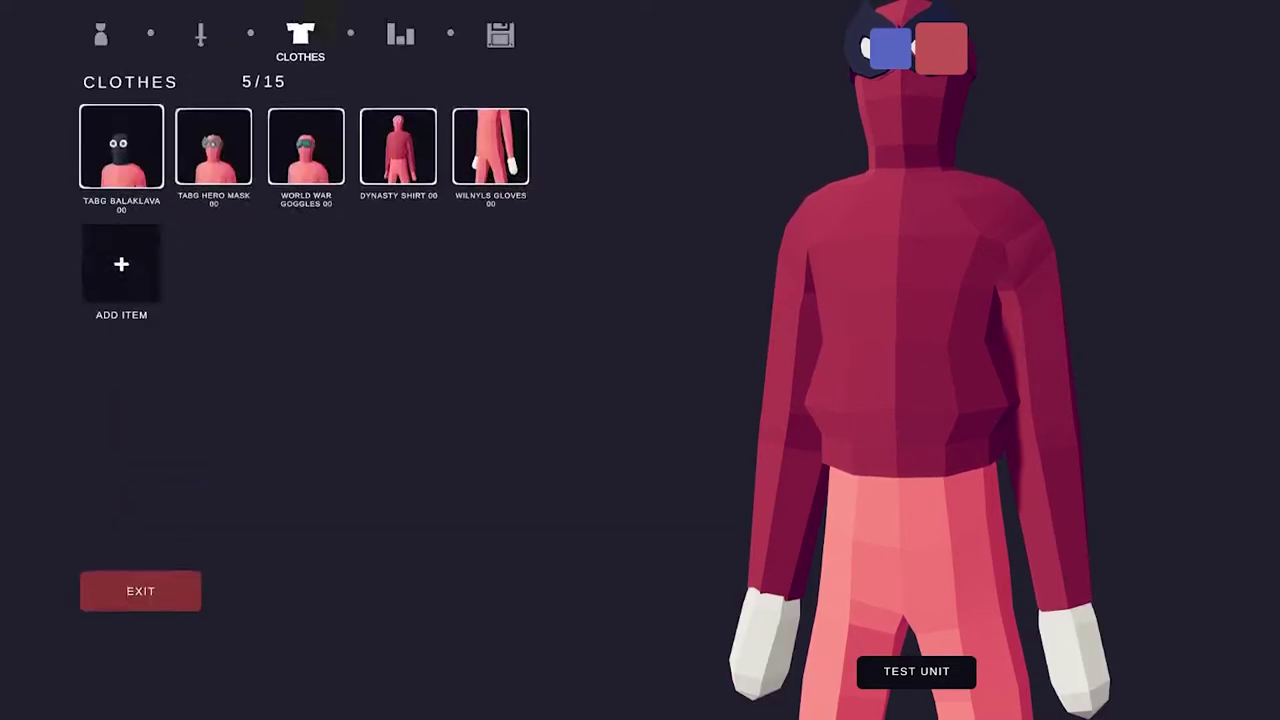
Step: Recolour the Wilnyls Gloves 00 from the clothes list to the same near-black as the eye mask
key(Right)
key(Right)
key(Right)
key(Return)
key(Return)
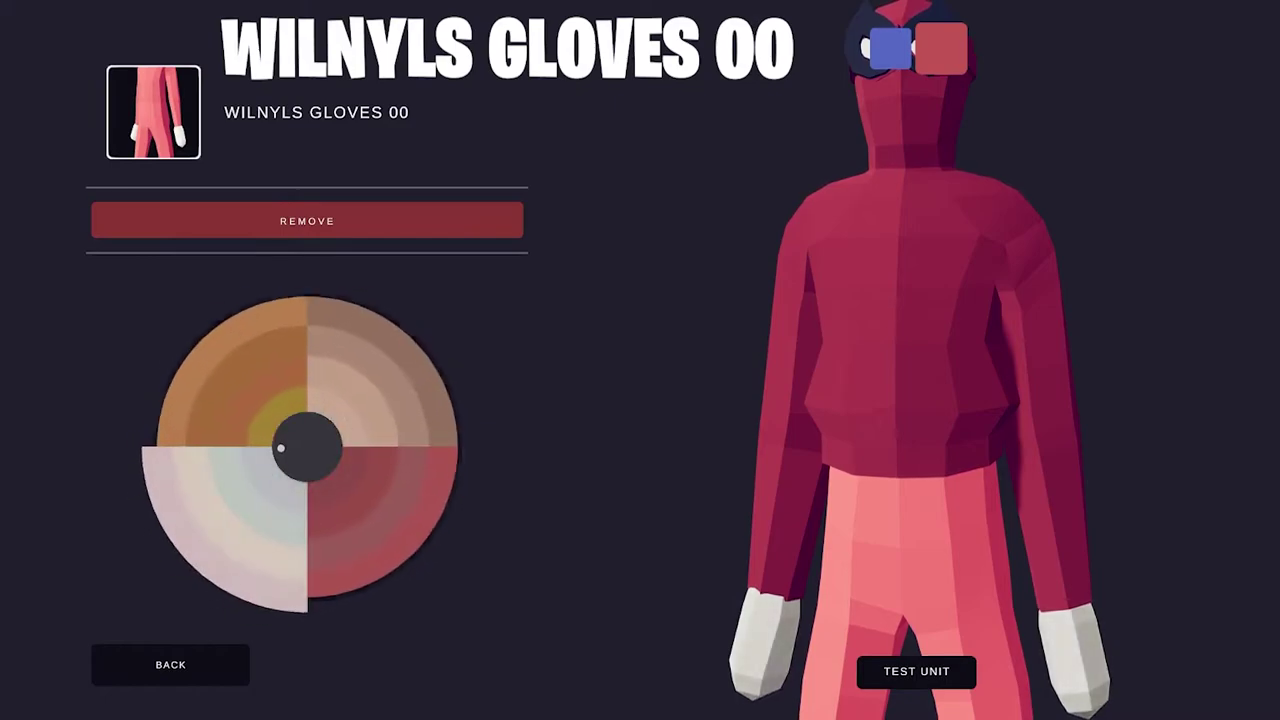
key(Return)
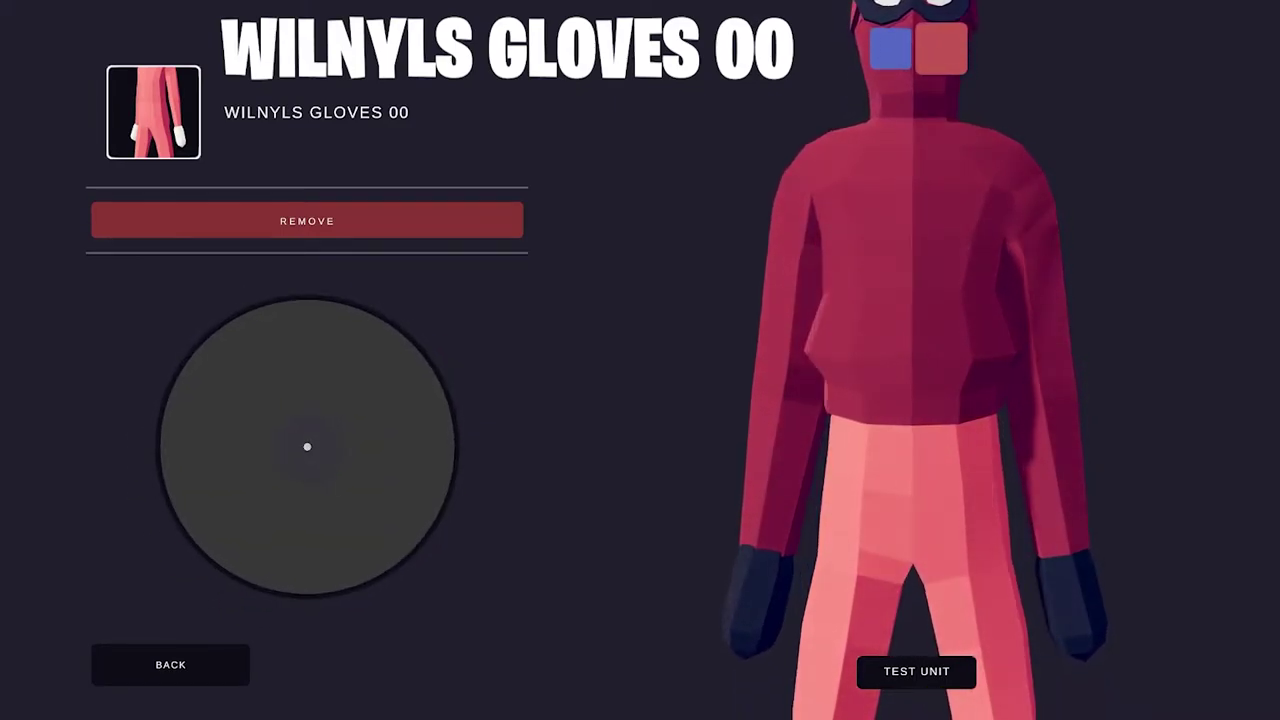
key(Escape)
Step: Search the torso items for "shoulder" and add the Medieval Shoulder Pad 01 to the unit
key(Return)
click(121, 330)
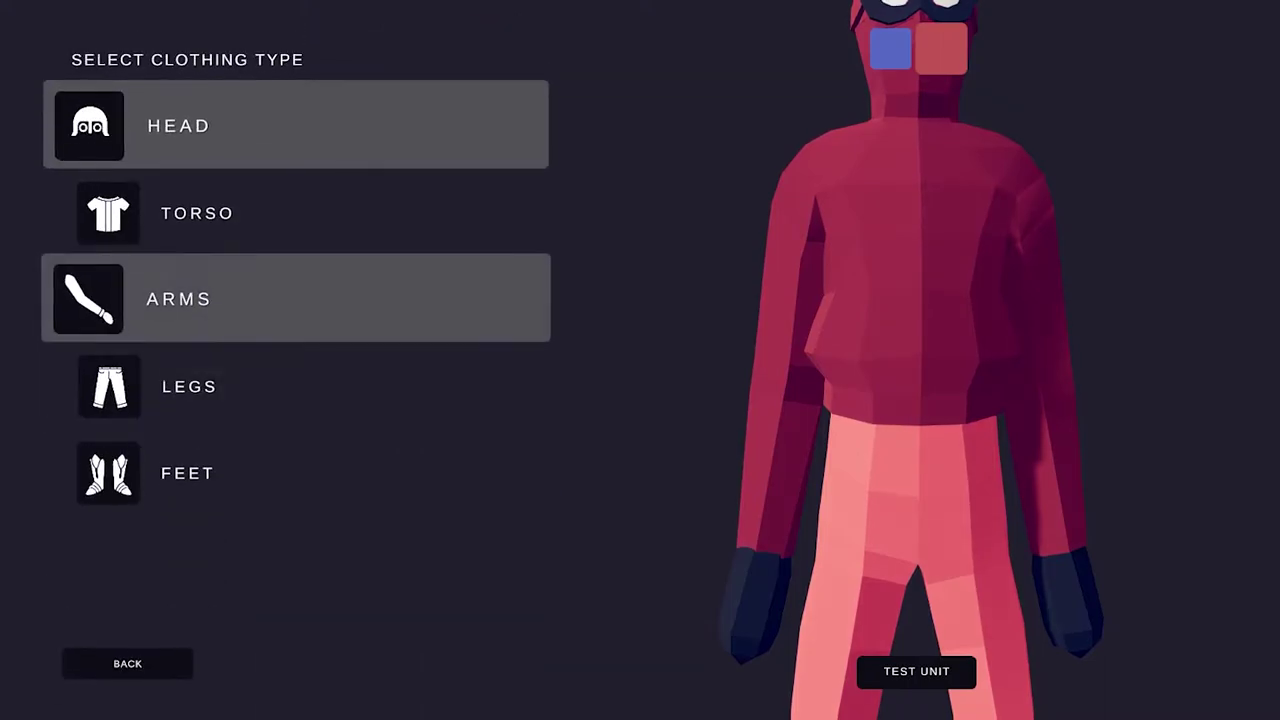
click(125, 215)
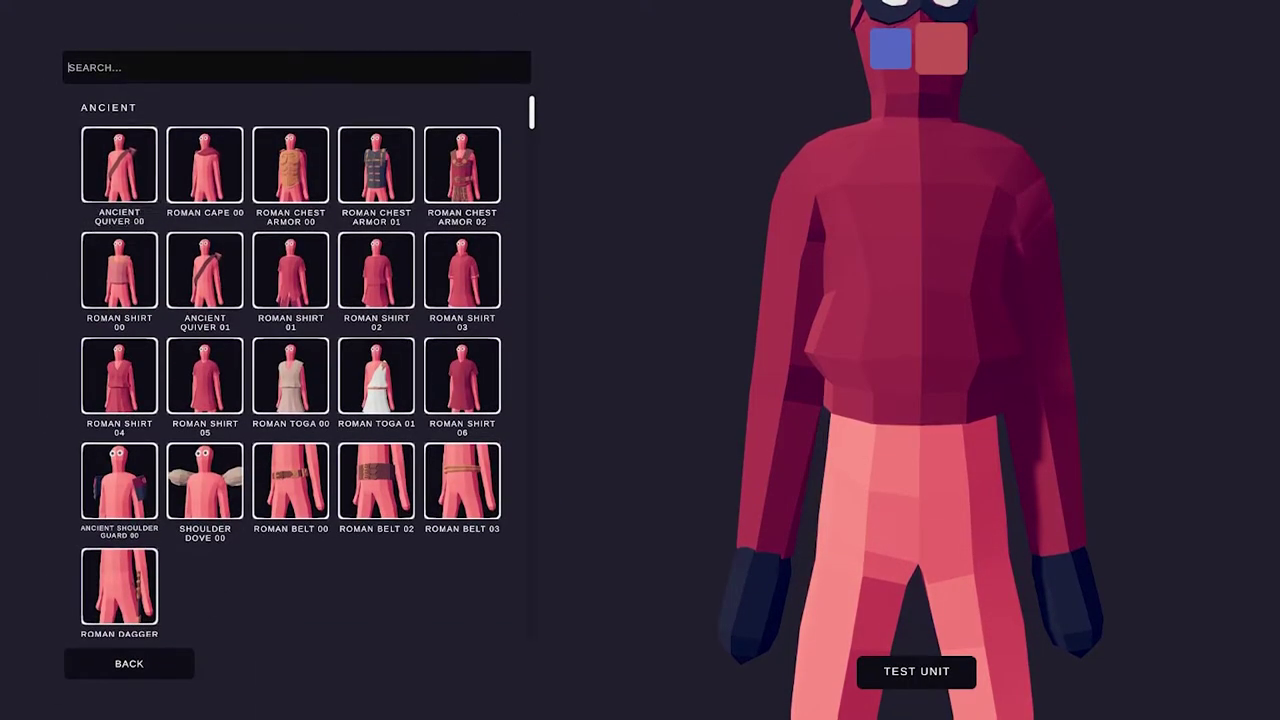
text(shoulder)
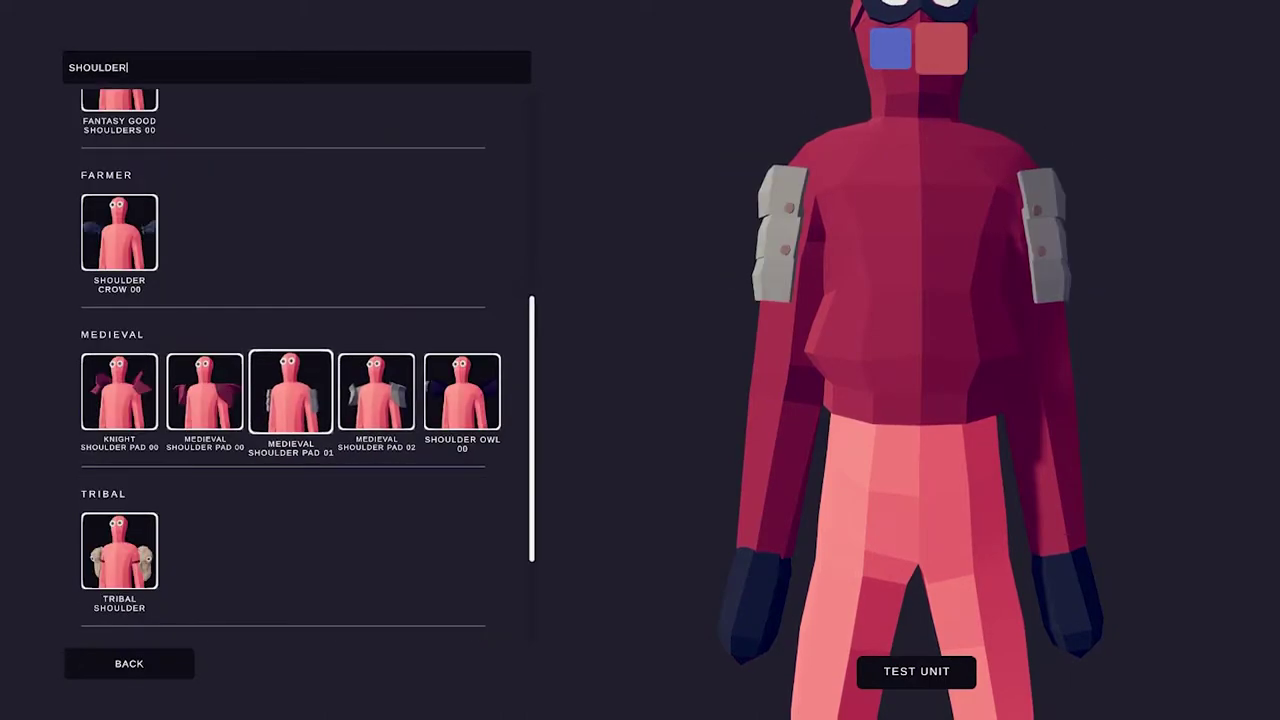
click(291, 391)
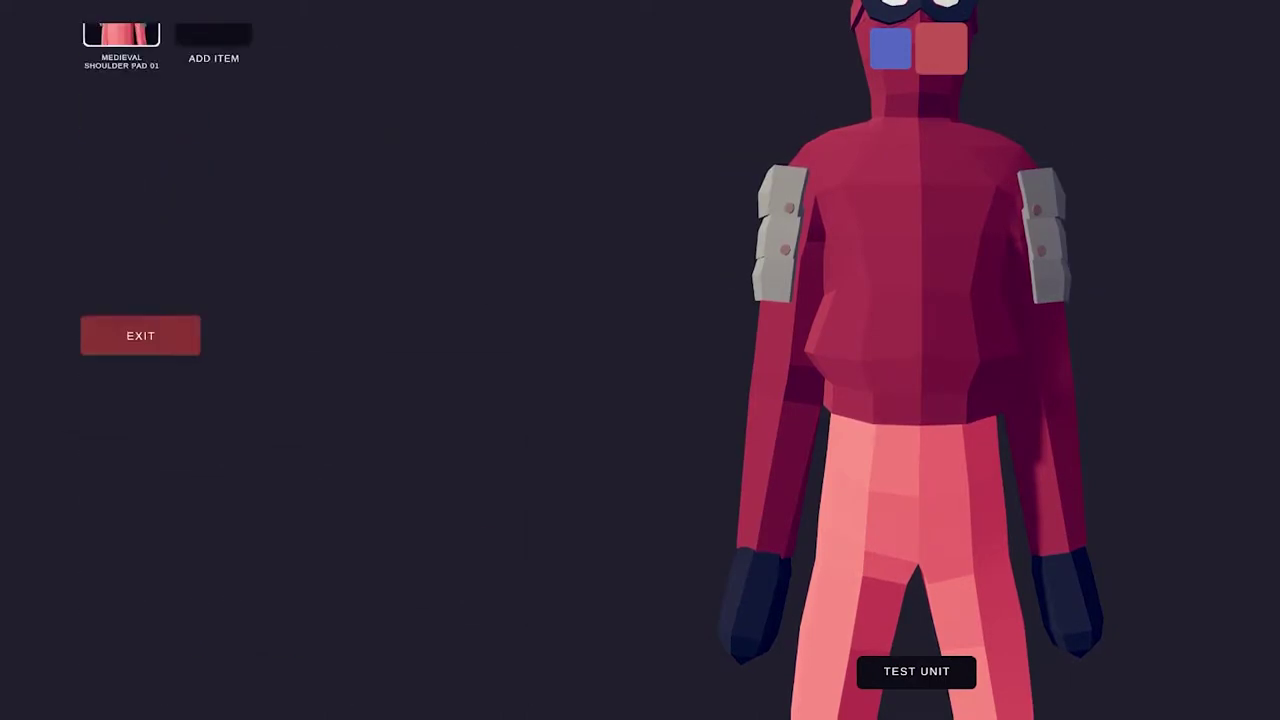
Step: Recolour the plates and rivets of the Medieval Shoulder Pad 01 to near-black, matching the gloves
click(121, 333)
click(212, 444)
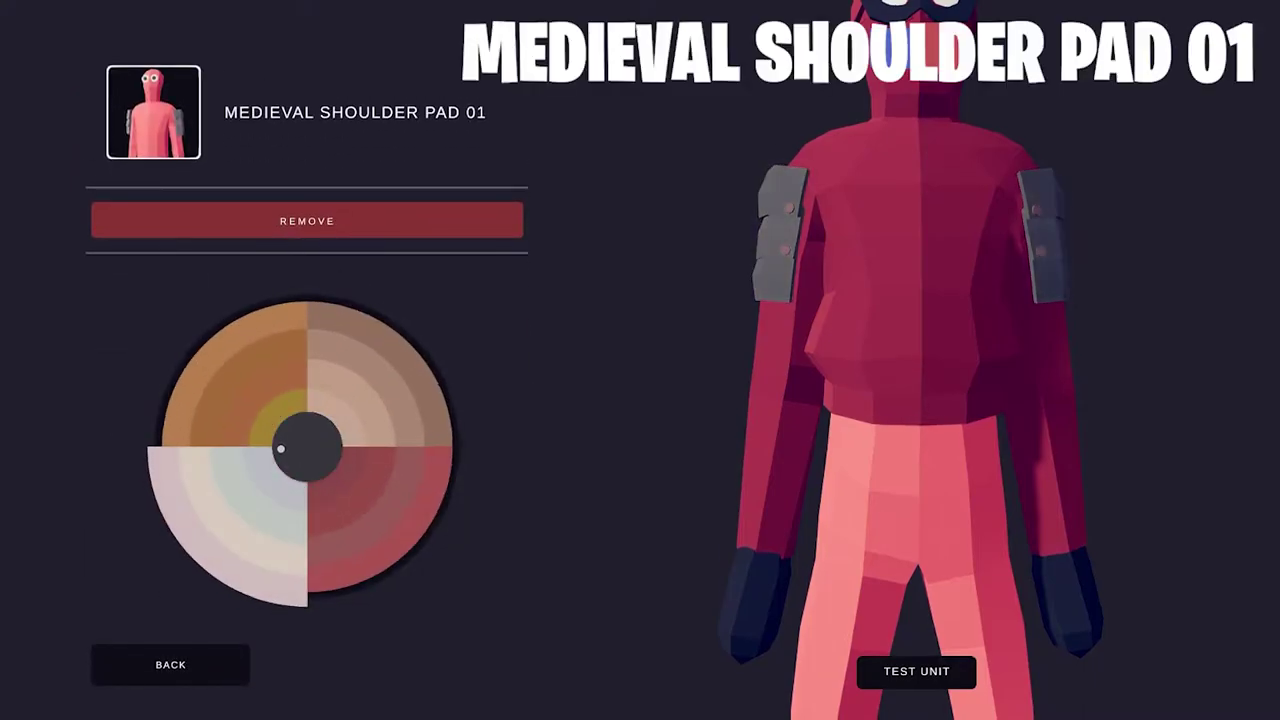
click(212, 449)
scroll(281, 449, down, 3)
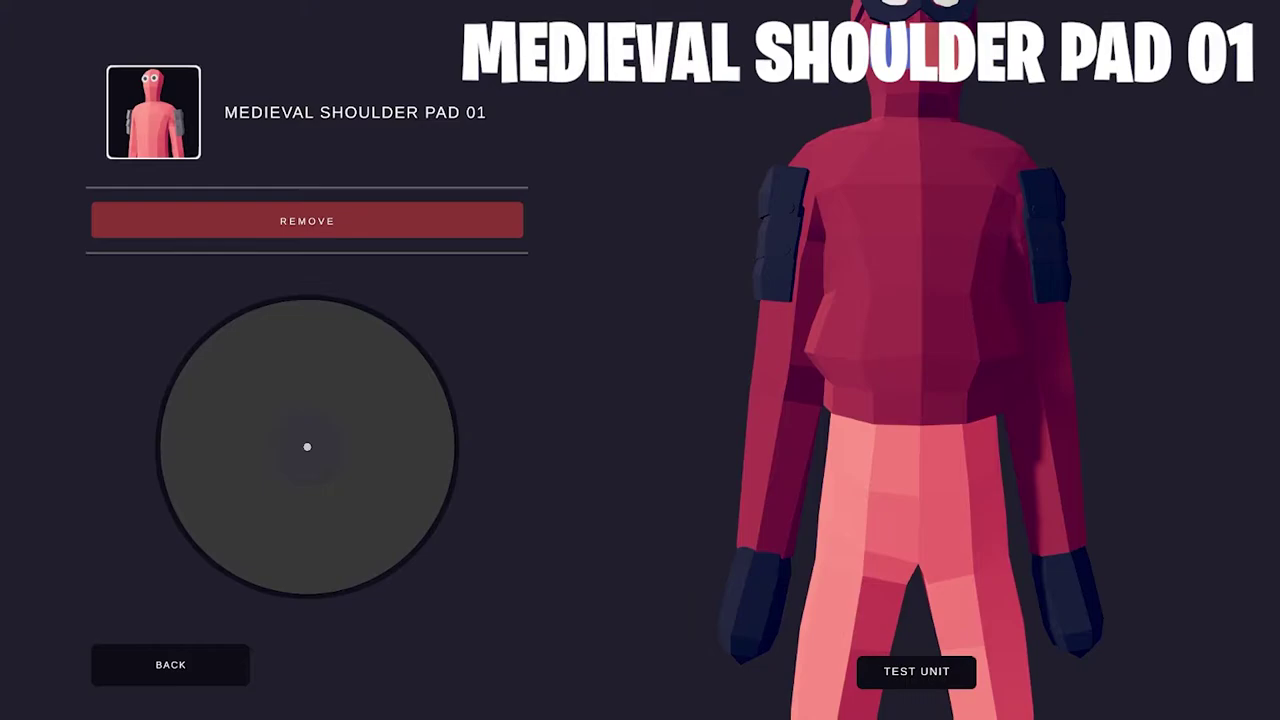
click(170, 665)
Step: Find Katanas On Back in the Dynasty group of torso items and add it to the unit
click(250, 128)
click(250, 211)
scroll(270, 260, down, 5)
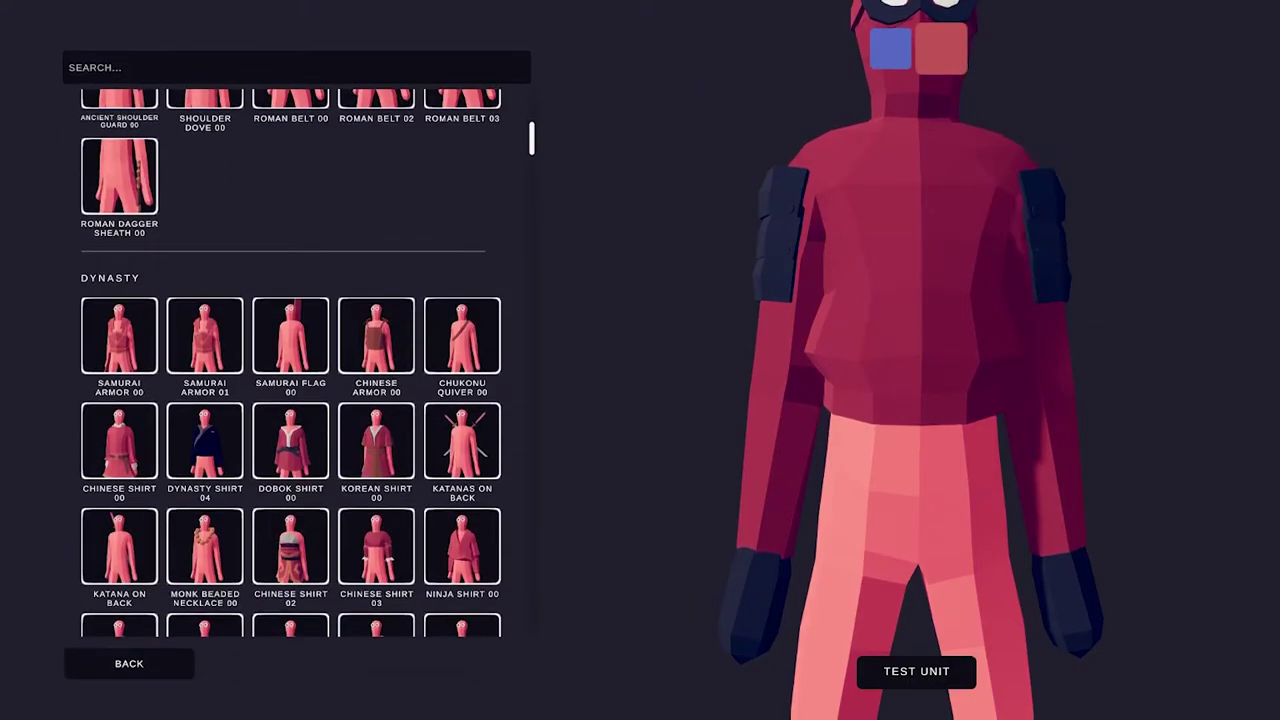
scroll(205, 277, down, 4)
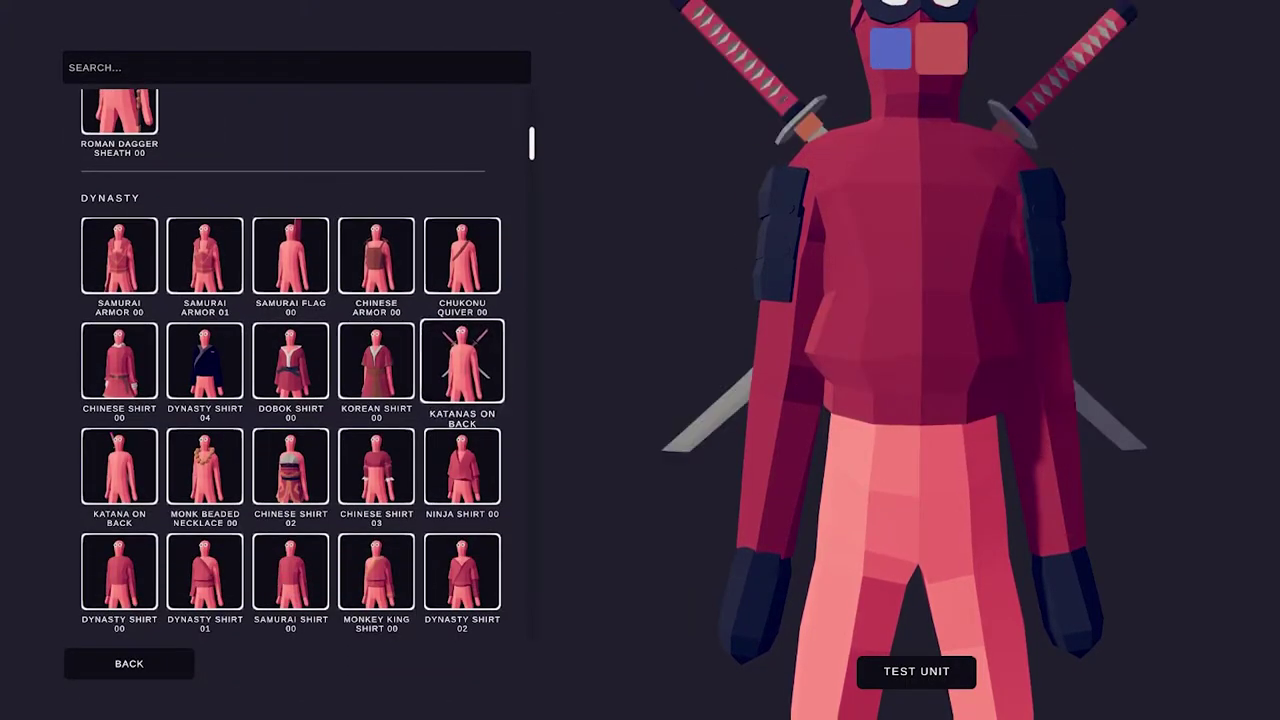
click(462, 361)
Step: Recolour the Katanas On Back with near-black handles, collars and guards, and lighter grey blades
click(214, 334)
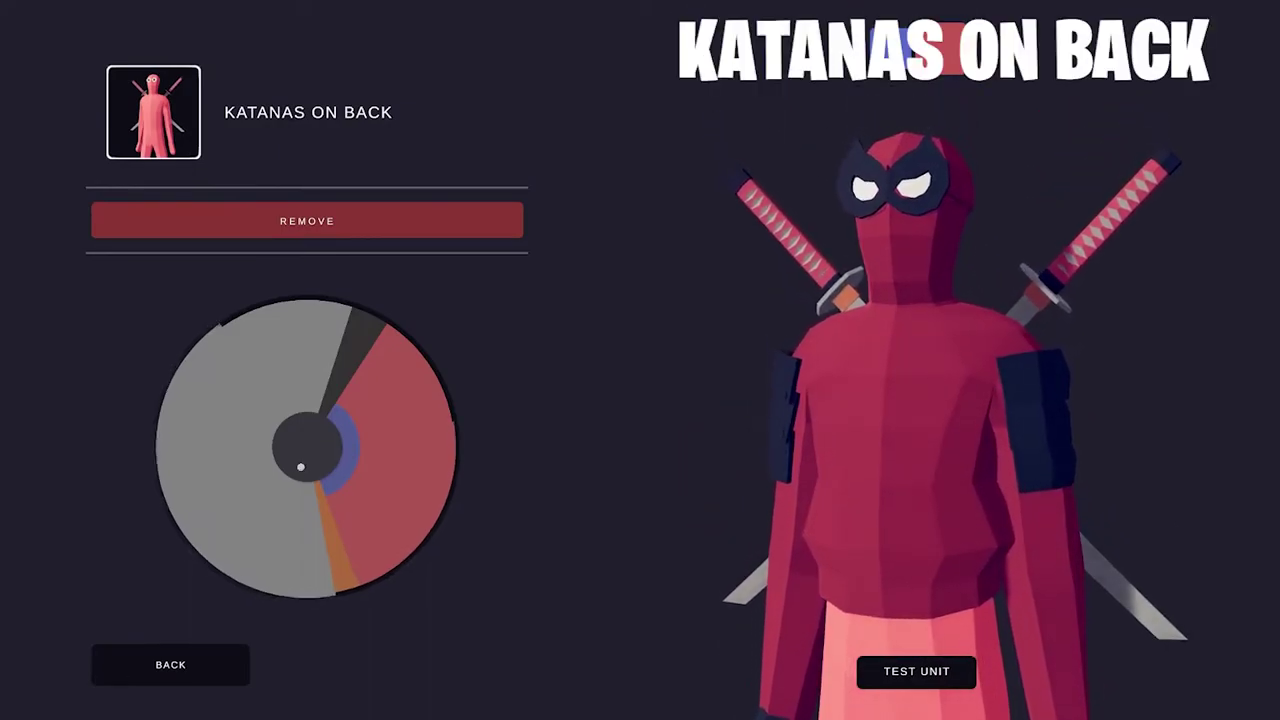
click(330, 455)
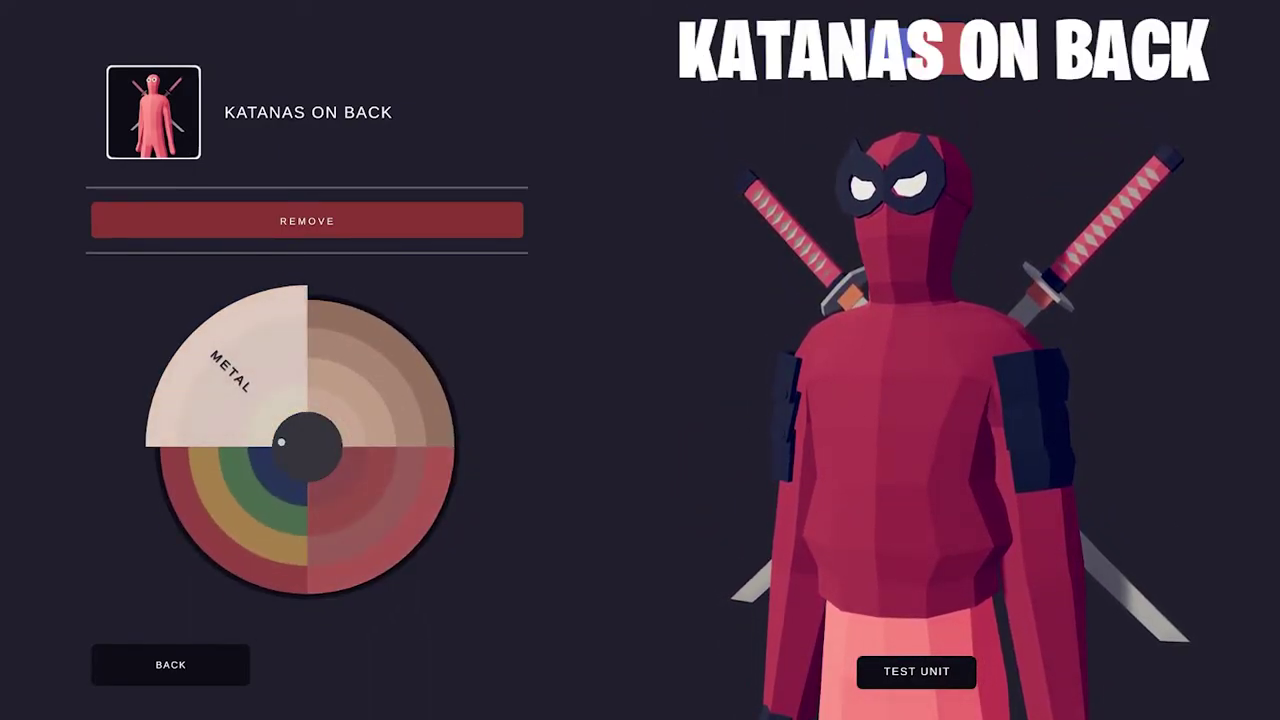
click(280, 449)
click(280, 448)
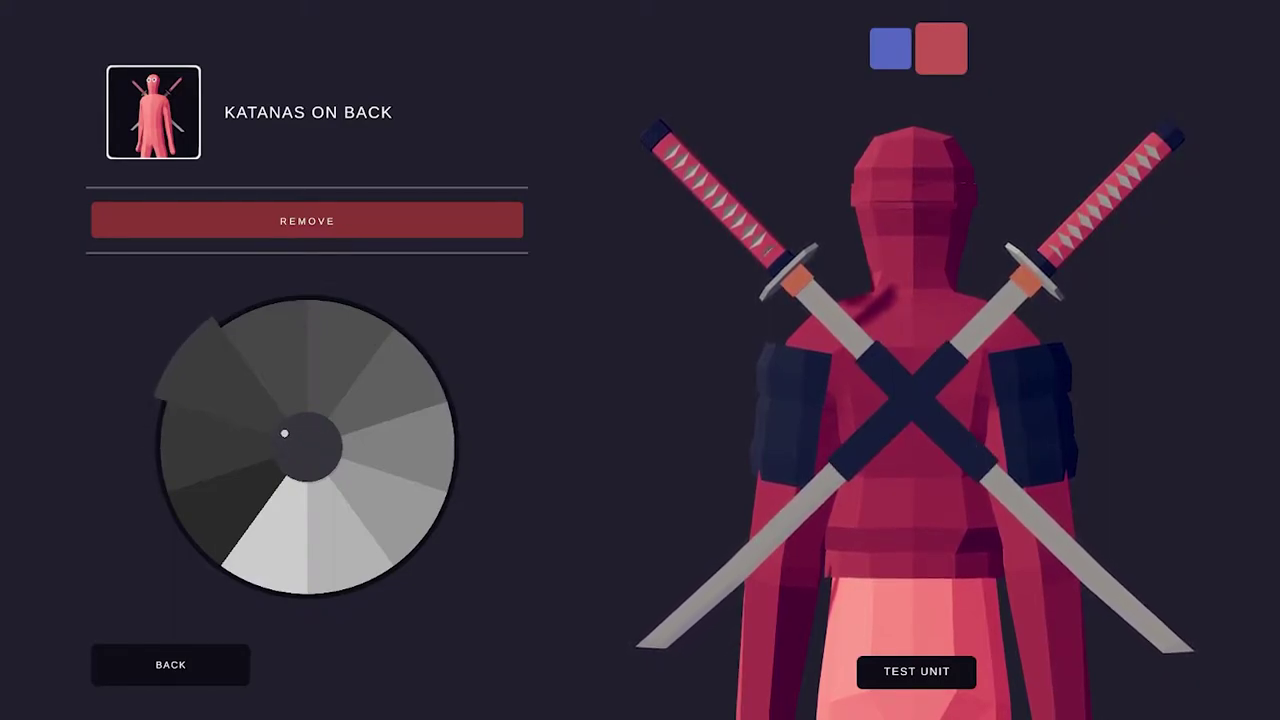
click(281, 441)
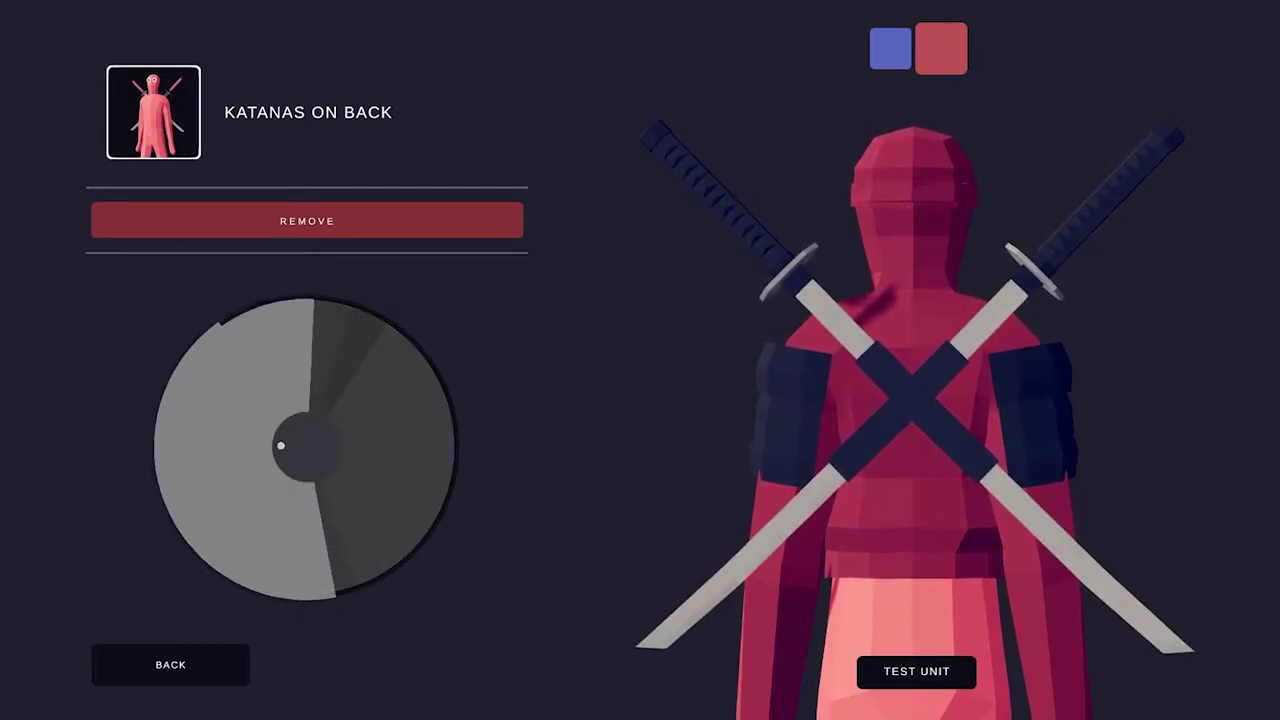
key(Escape)
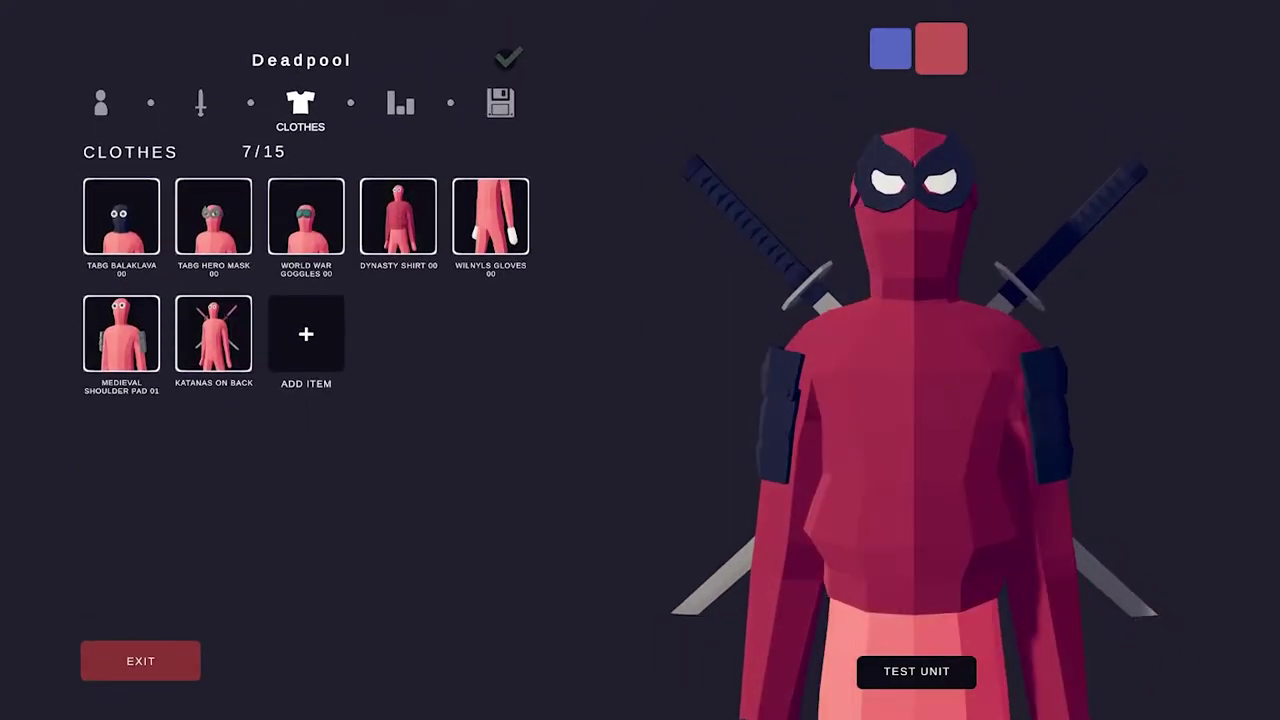
click(213, 333)
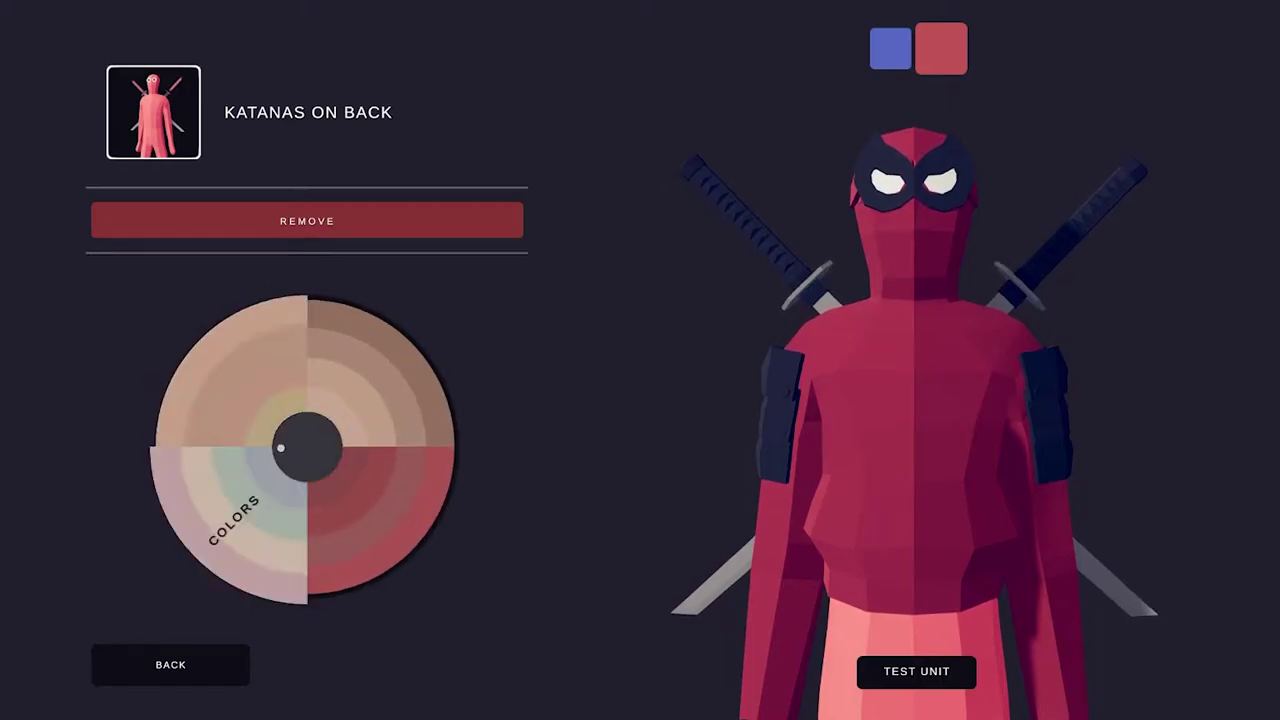
key(Escape)
Step: Add the Medieval Shoulder Pad 02 torso item and recolour it to near-black, matching the smaller shoulder pads
scroll(376, 311, up, 1)
click(376, 311)
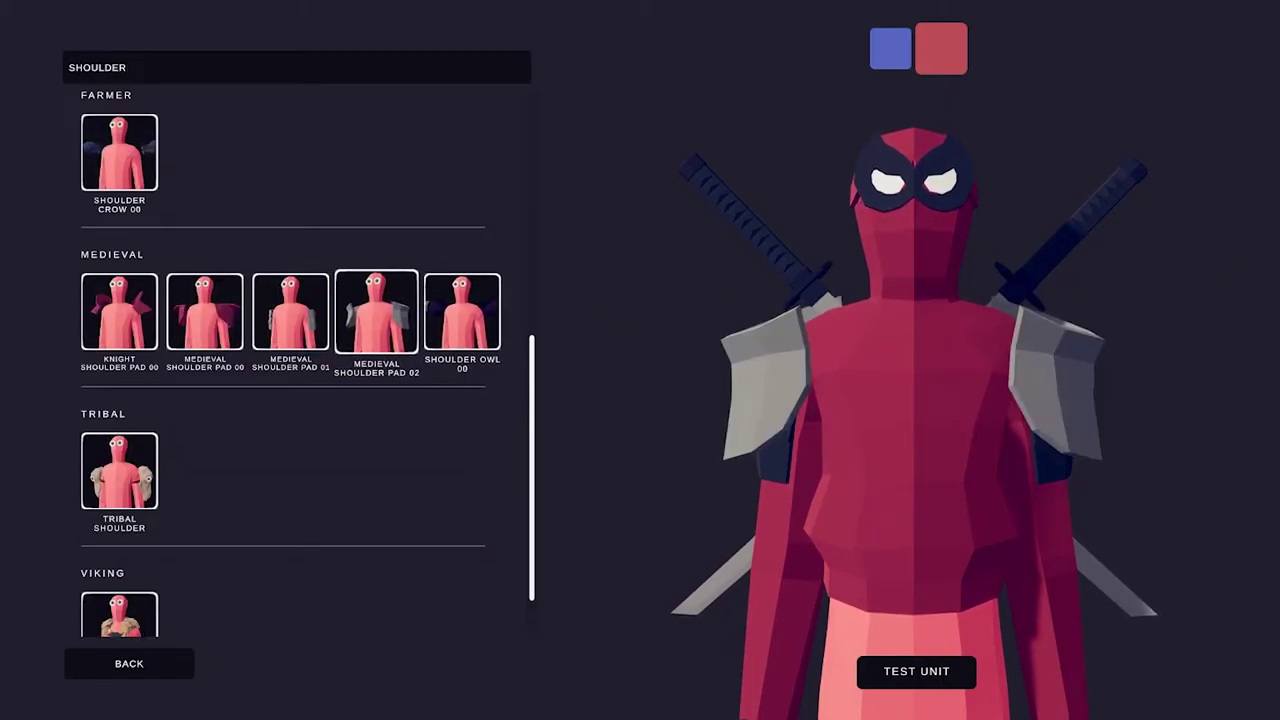
key(Escape)
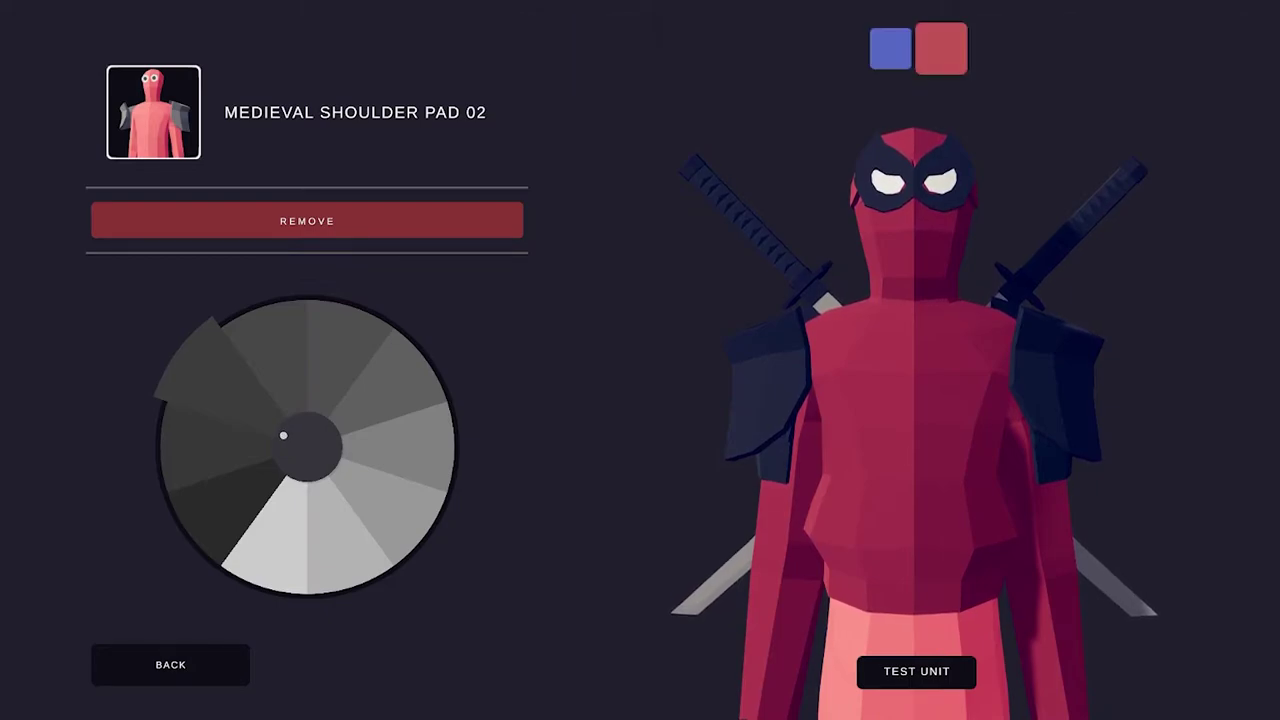
click(214, 446)
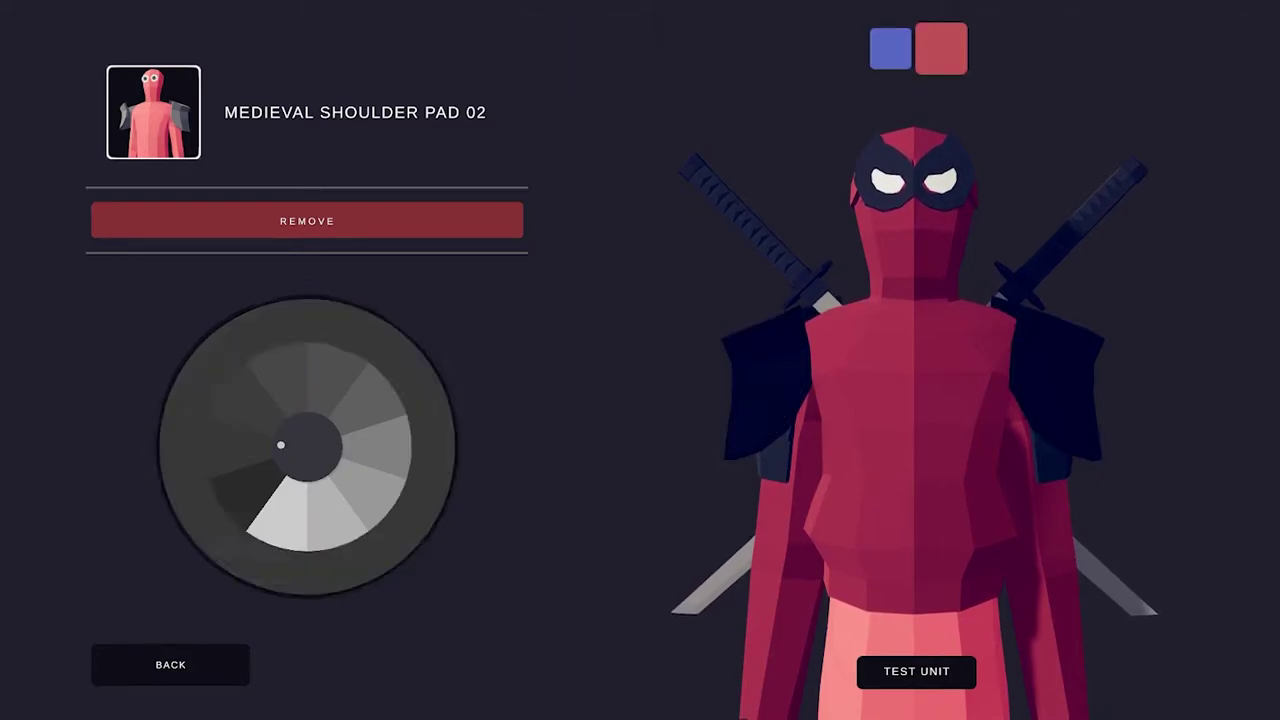
key(Escape)
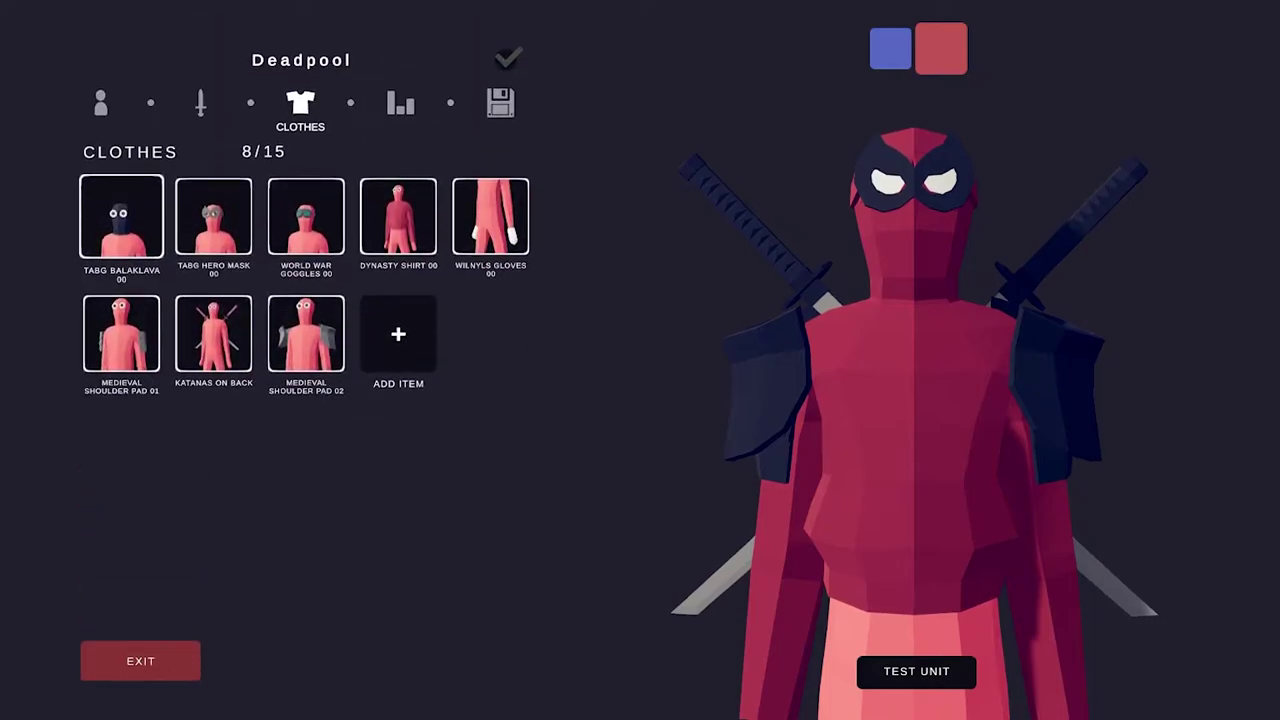
Step: Add the Fantasy Good Pants 00 from the Good group of leg items to the unit
key(Return)
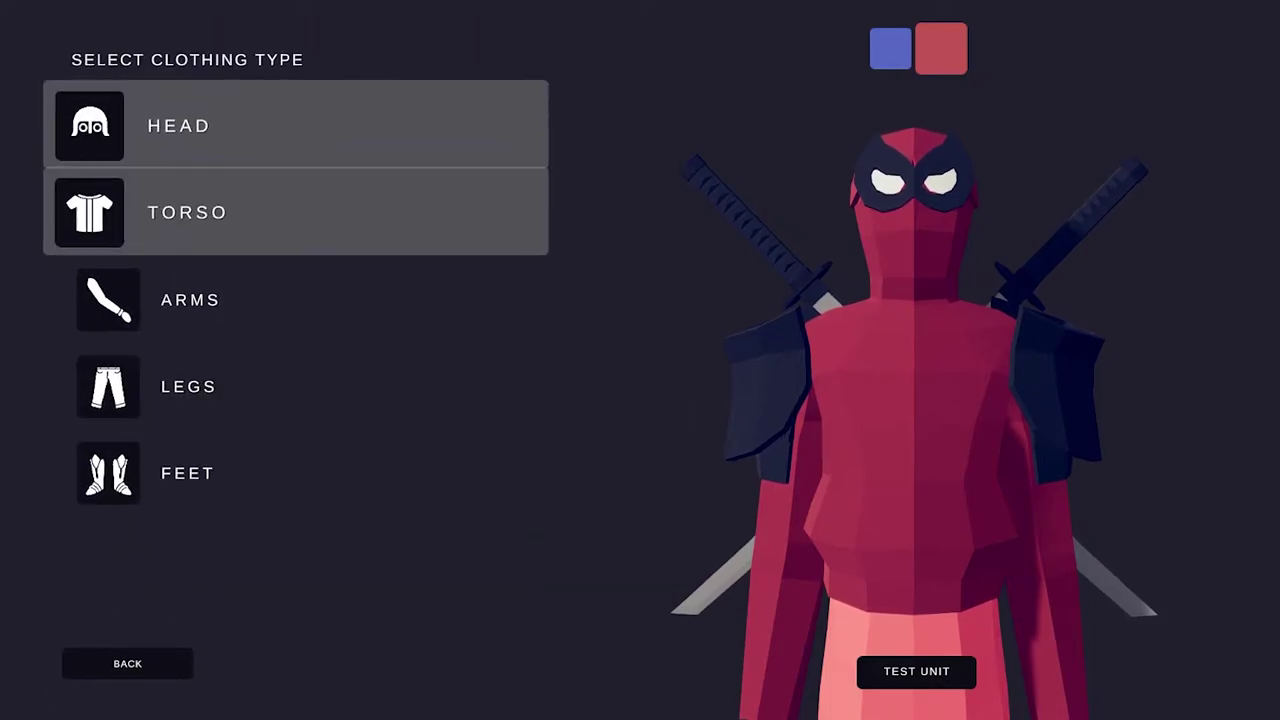
click(180, 299)
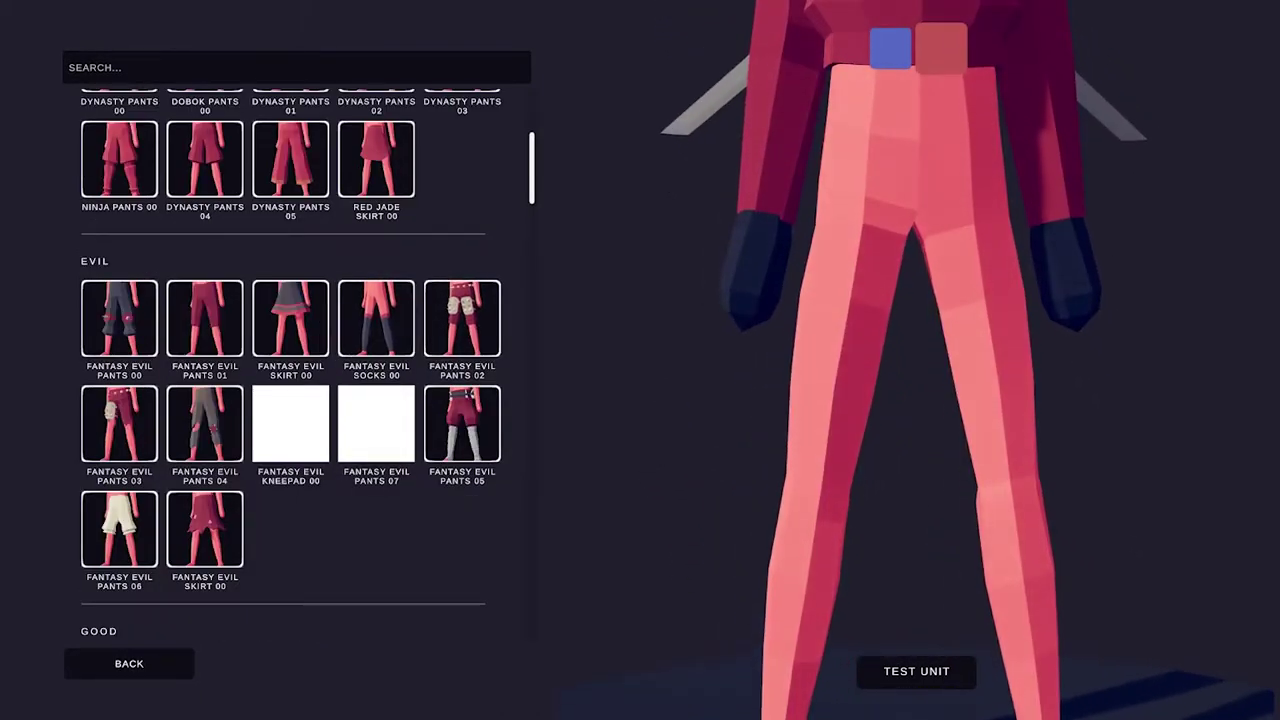
scroll(290, 350, down, 3)
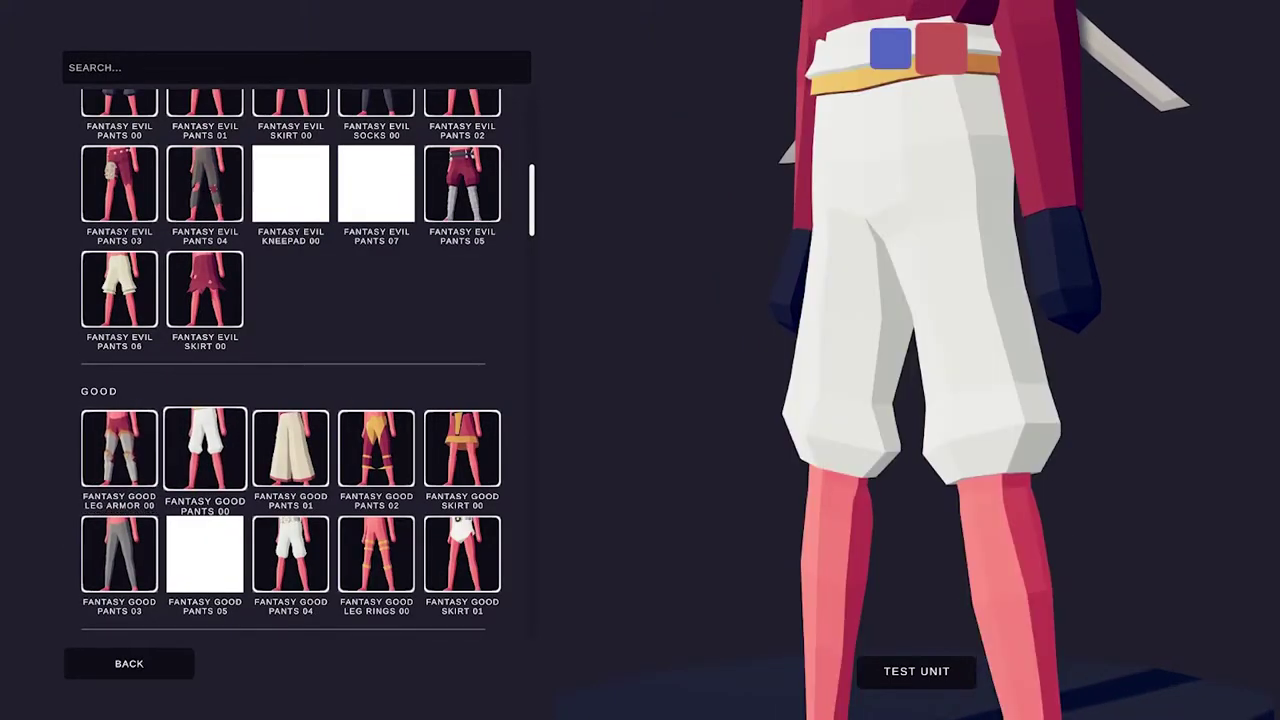
click(205, 450)
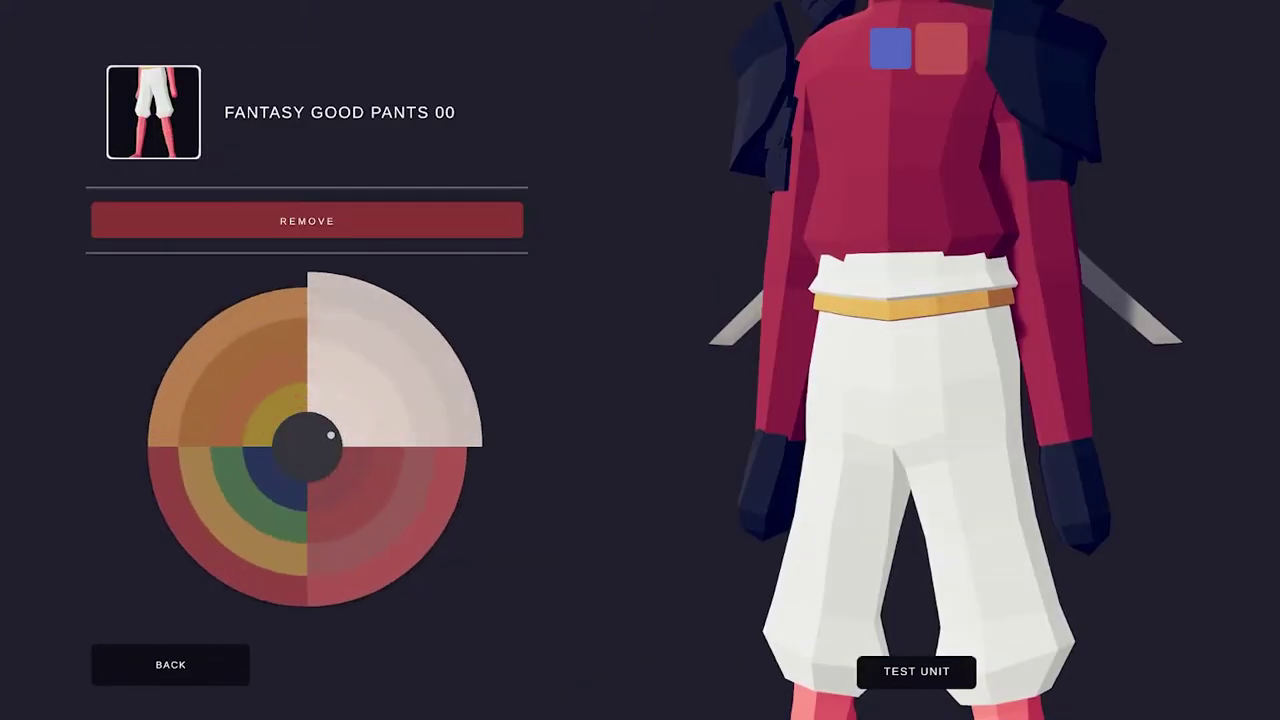
Step: Recolour the Fantasy Good Pants 00 to the shirt's dark red and their belt to near-black
click(281, 455)
click(281, 452)
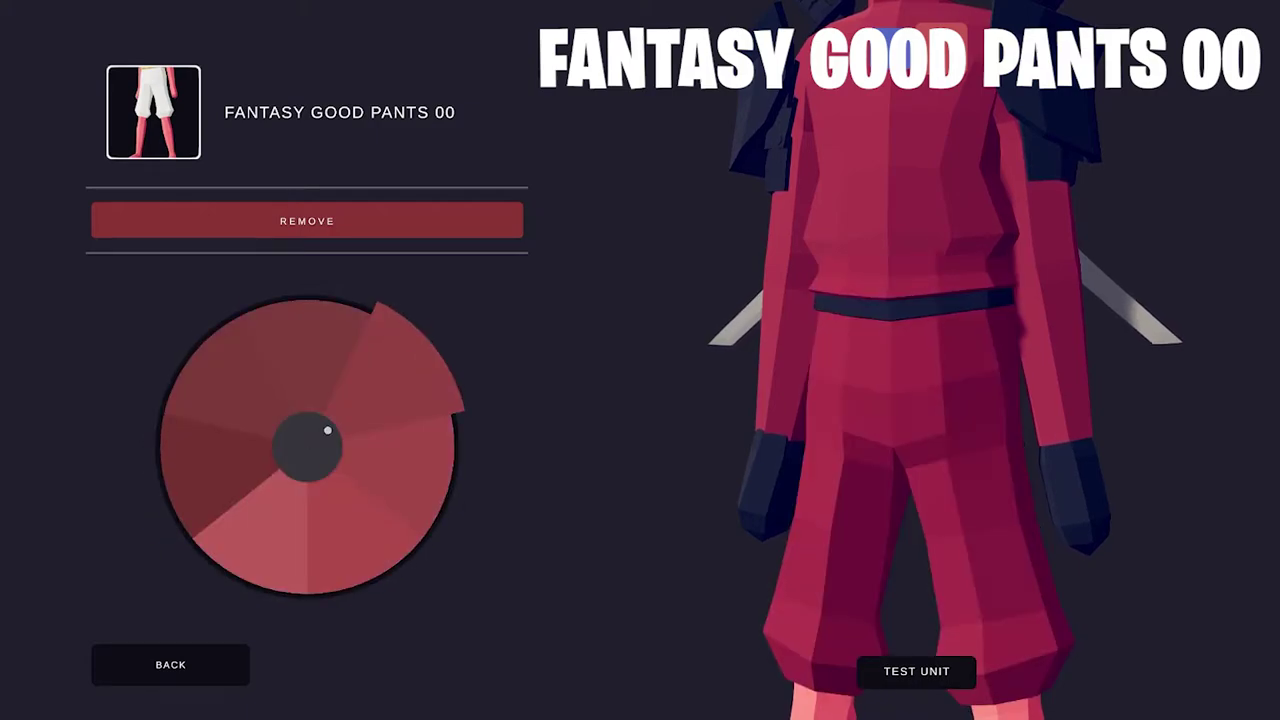
click(395, 377)
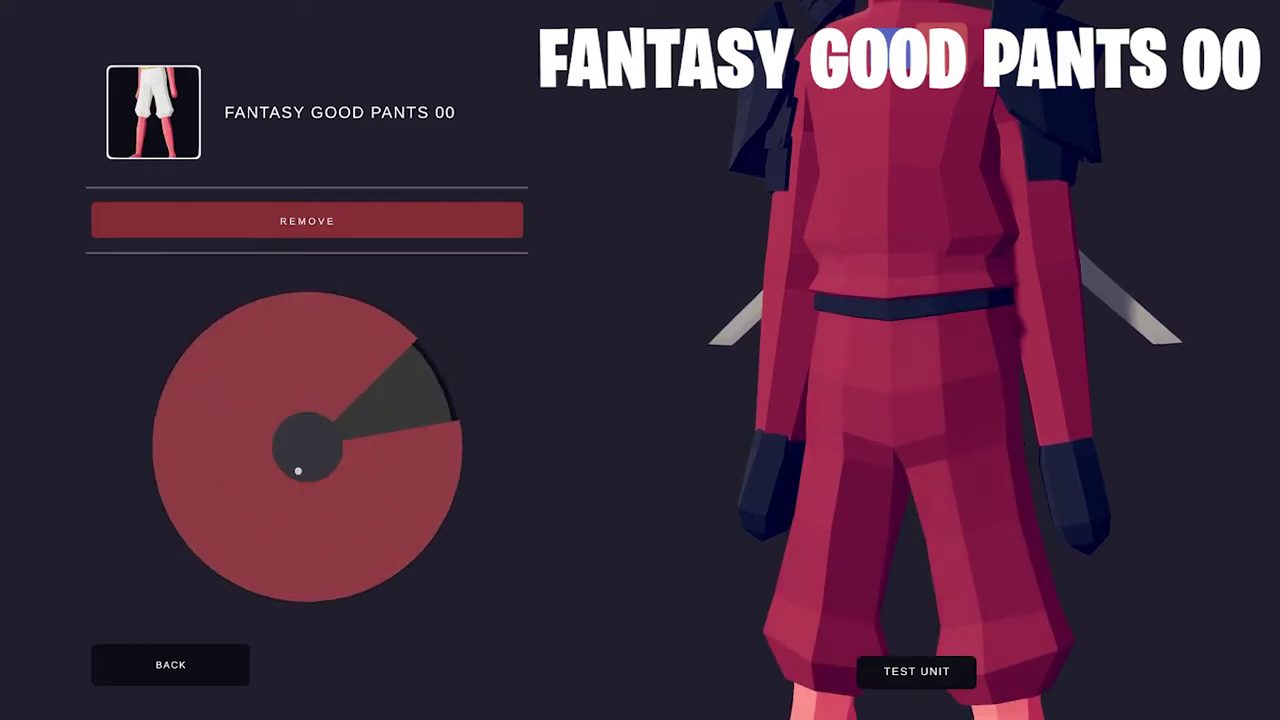
click(171, 665)
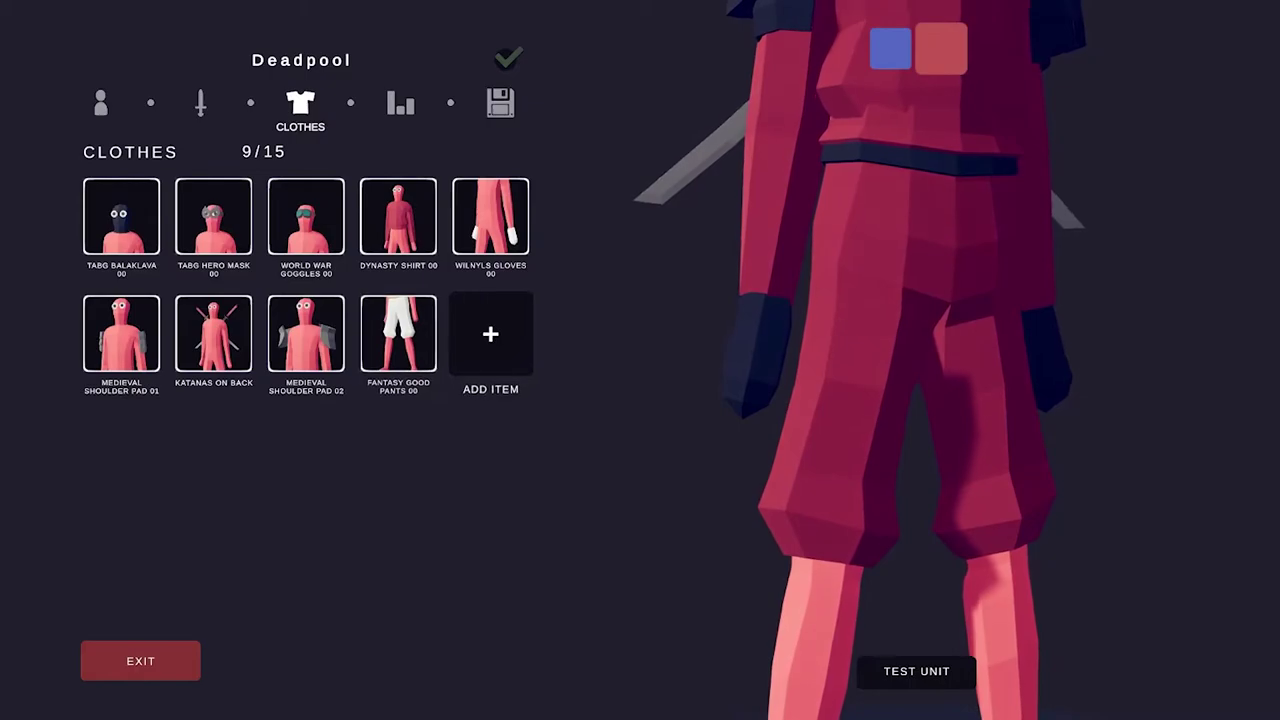
Step: Add the Fantasy Good Pants 03 leg item to cover the bare lower legs
click(490, 335)
click(400, 385)
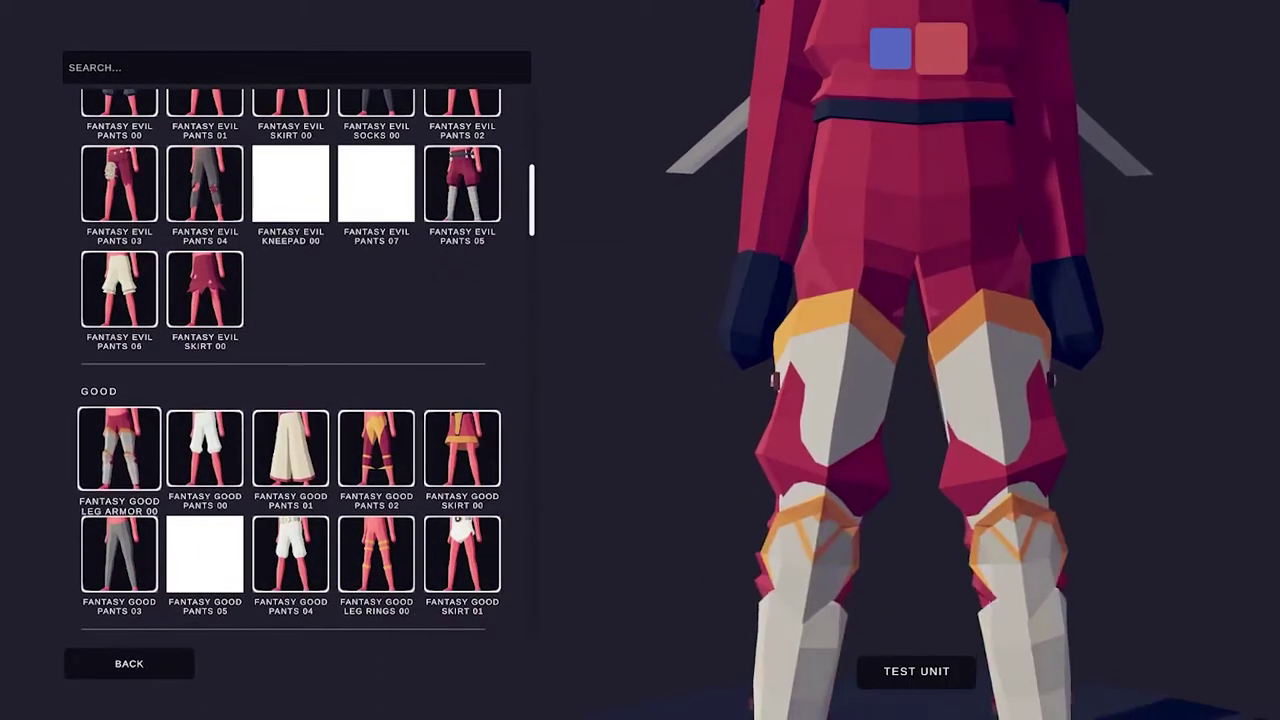
click(119, 553)
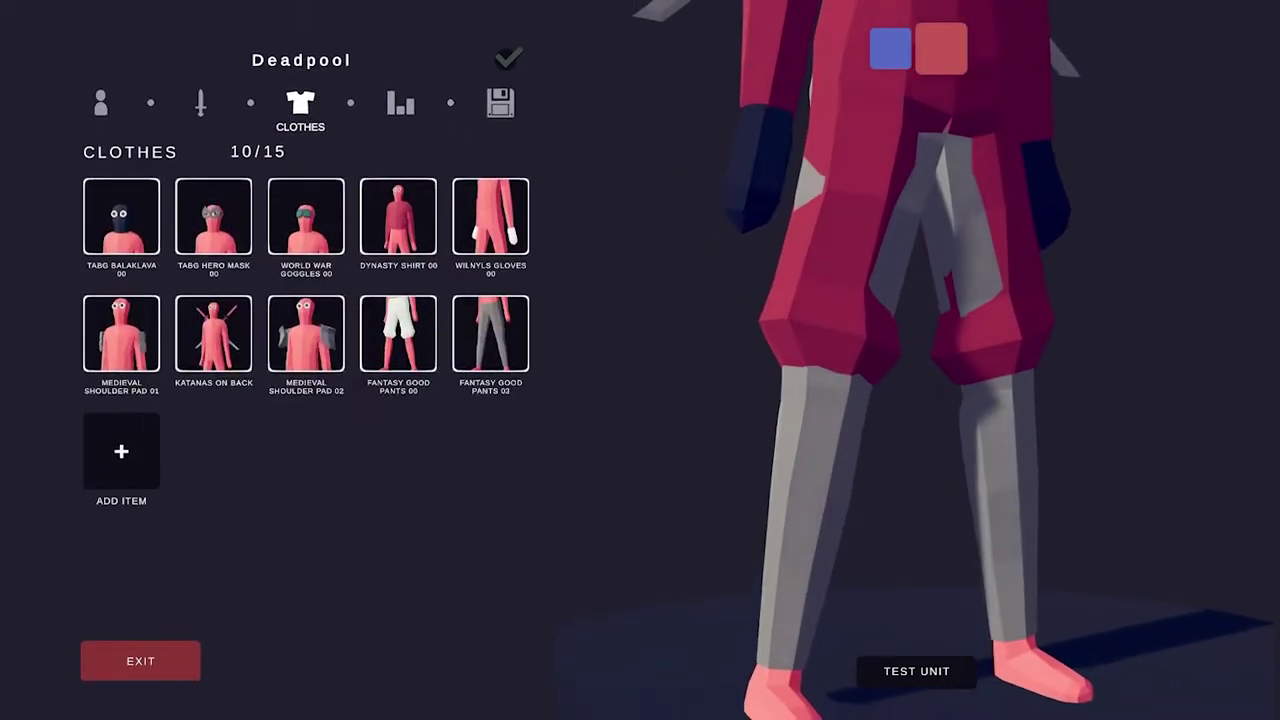
Step: Recolour the Fantasy Good Pants 03 to the same dark red as the other pants
click(490, 333)
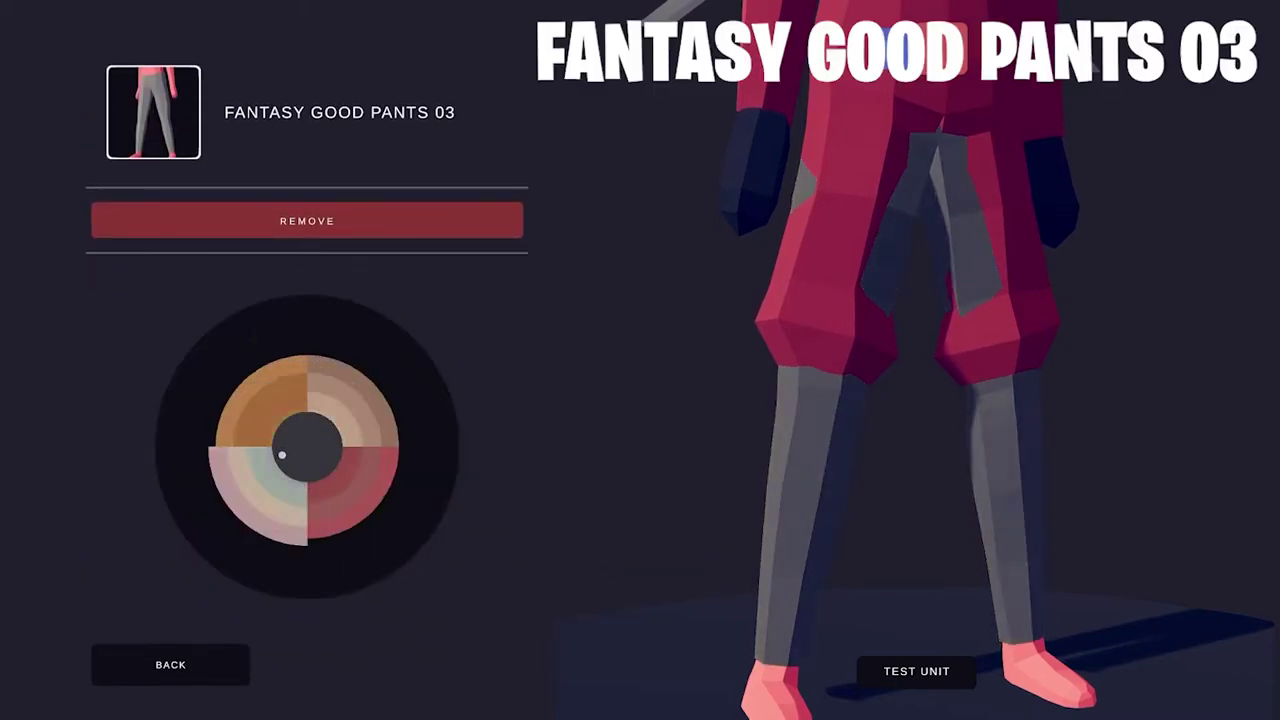
click(294, 466)
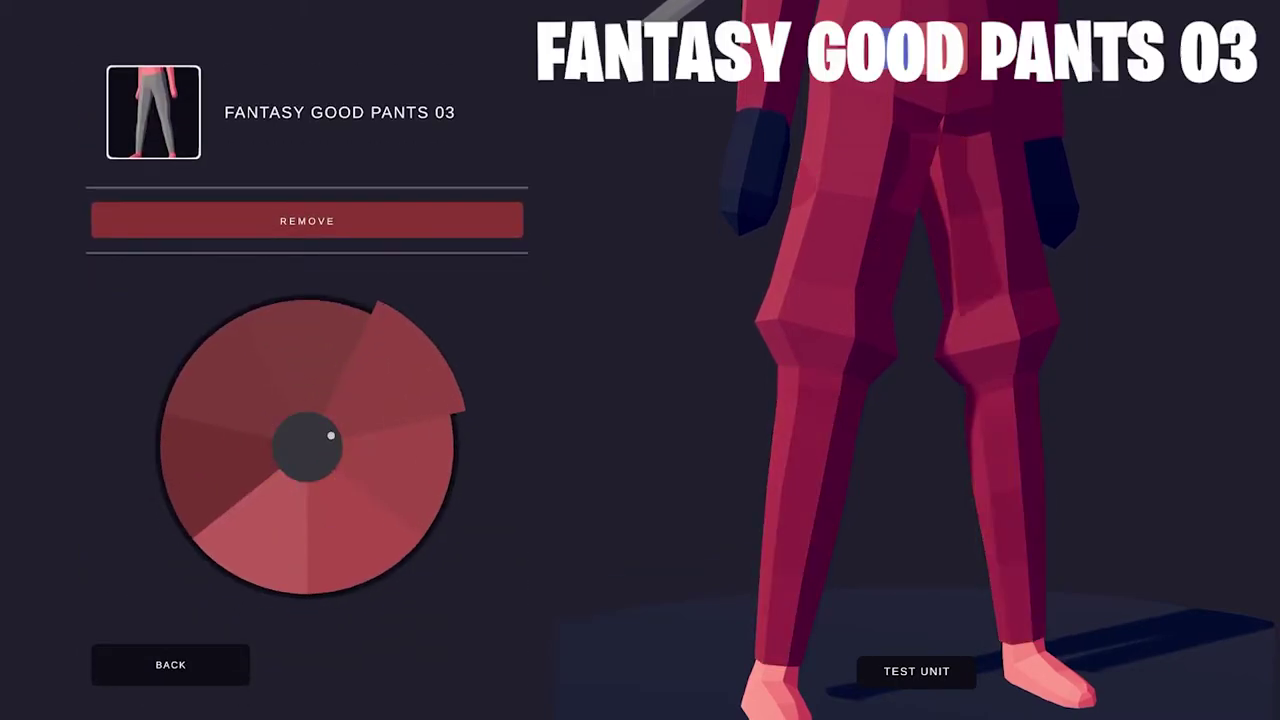
click(330, 433)
key(Escape)
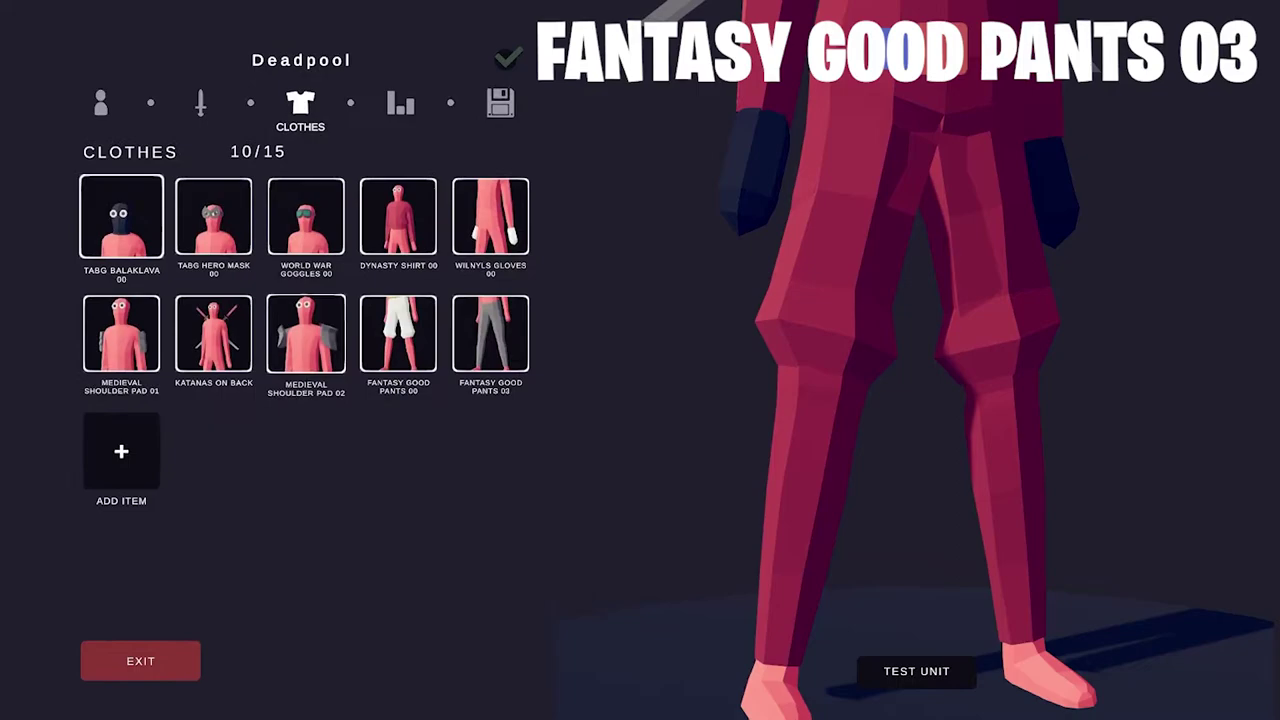
Step: Add the World War Boots 00 from the Misc group of feet items to the unit
click(122, 452)
click(160, 471)
scroll(290, 400, down, 5)
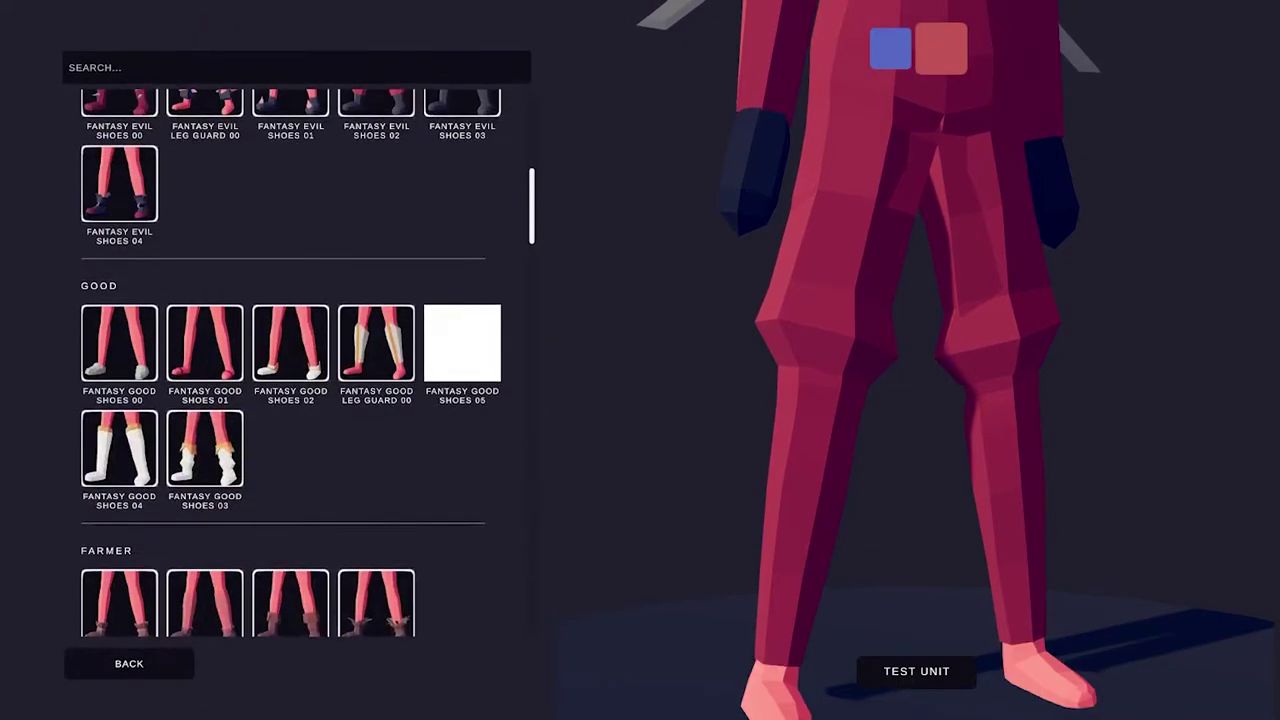
scroll(290, 400, down, 5)
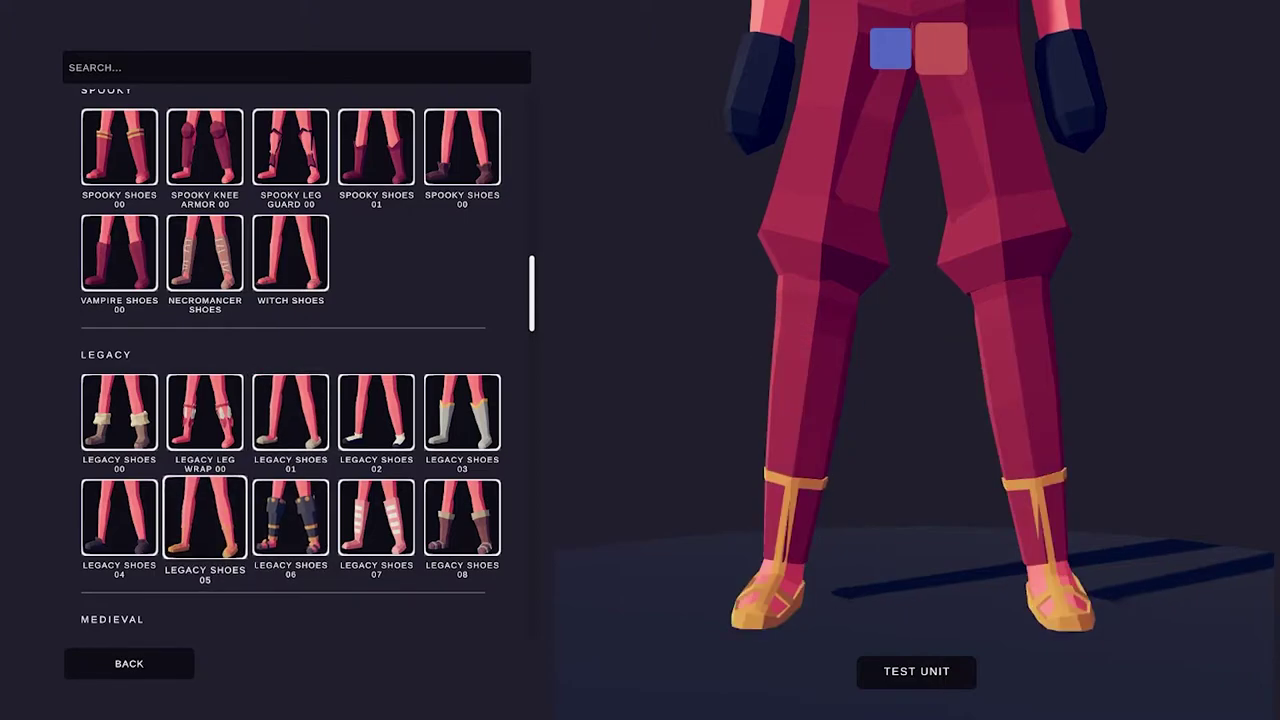
scroll(205, 515, down, 5)
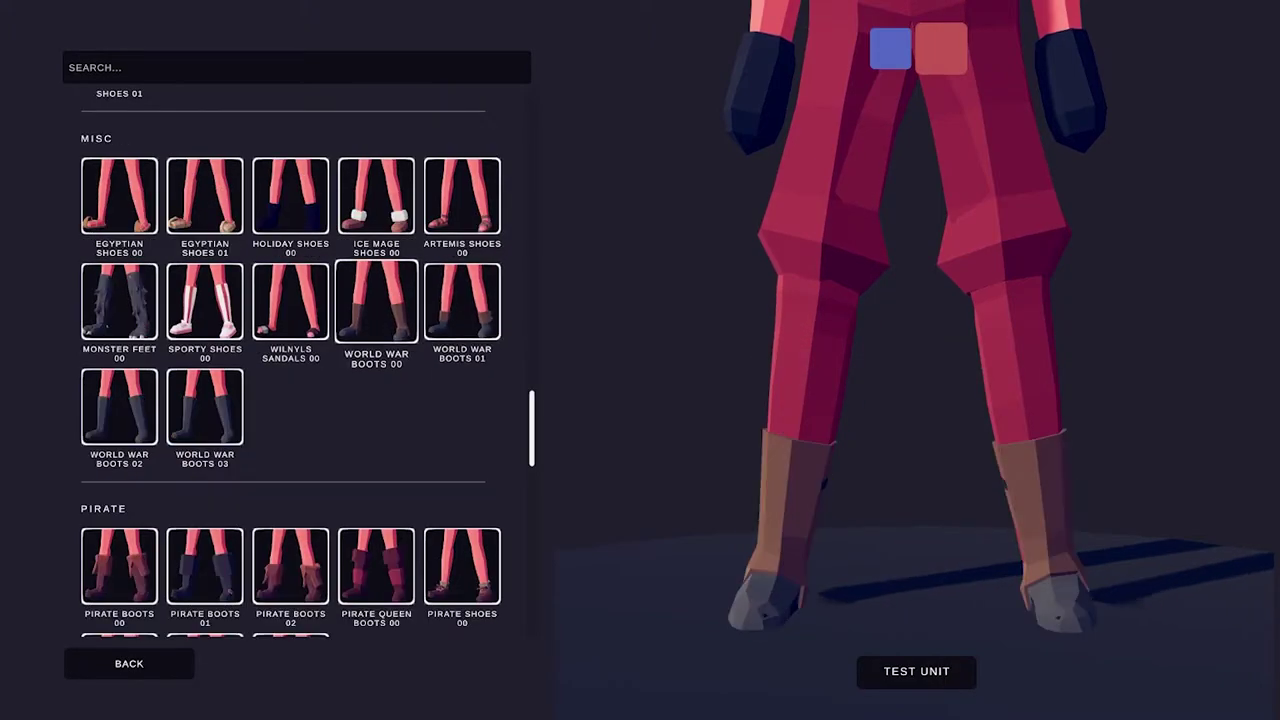
click(376, 305)
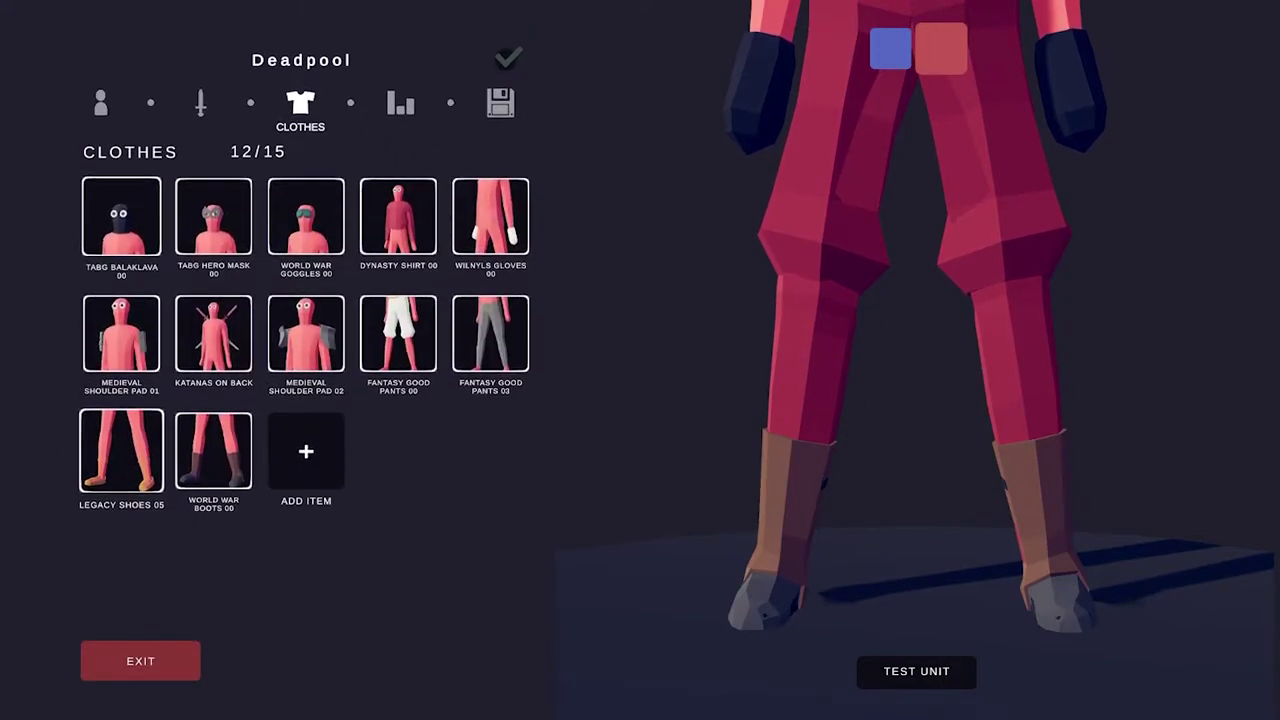
Step: Recolour the World War Boots 00 to the suit's dark red with near-black toes
click(211, 452)
click(302, 472)
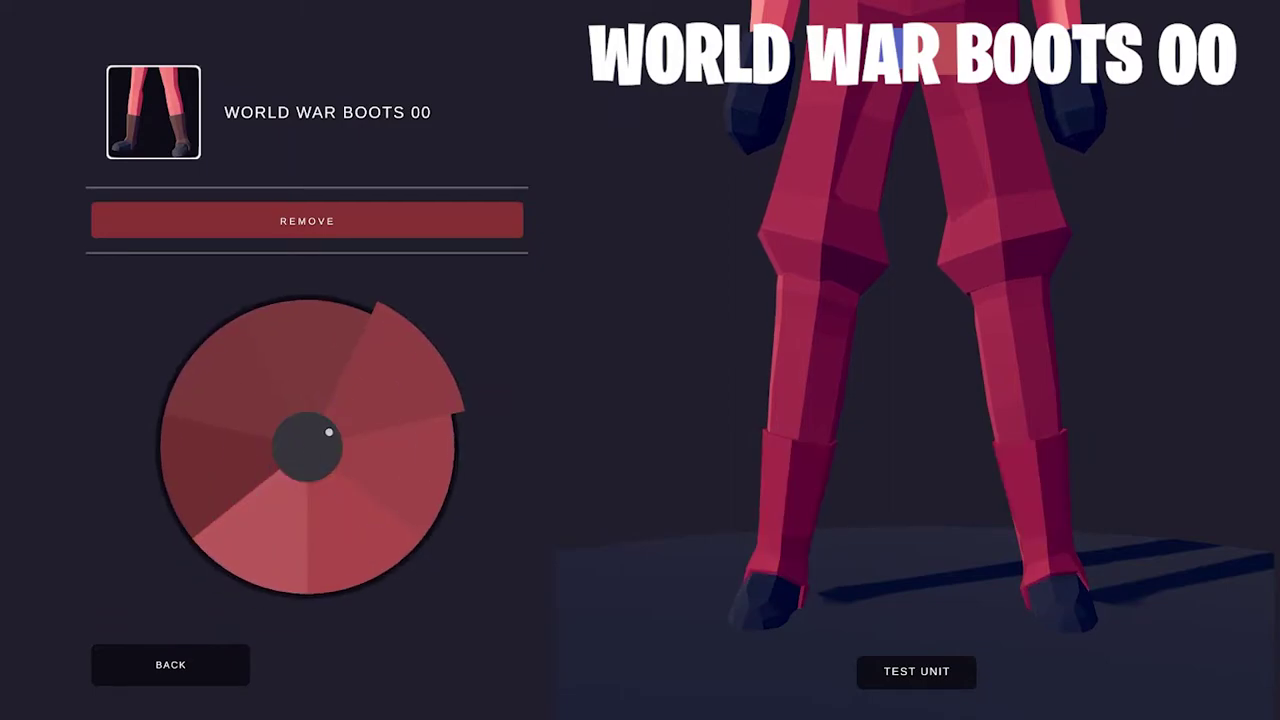
click(386, 388)
click(170, 665)
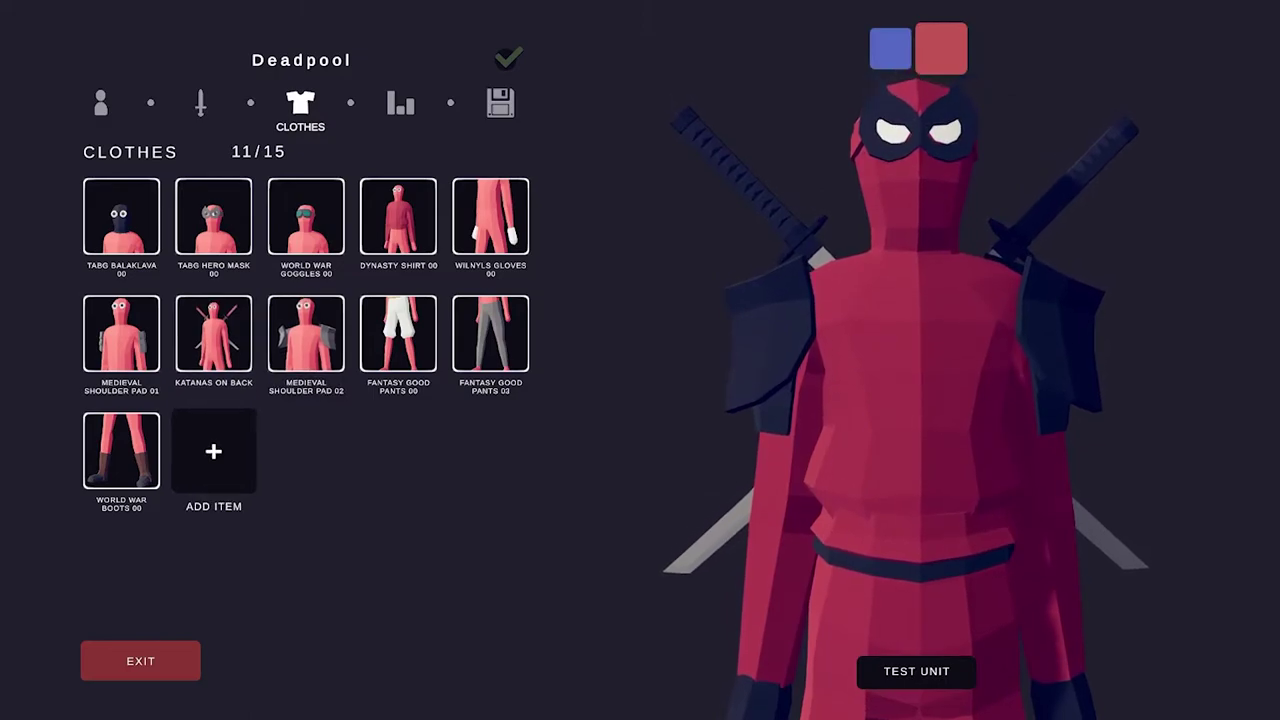
Step: Search the torso items for "belt" and add the Viking Belt 002 to the unit
click(213, 451)
click(200, 212)
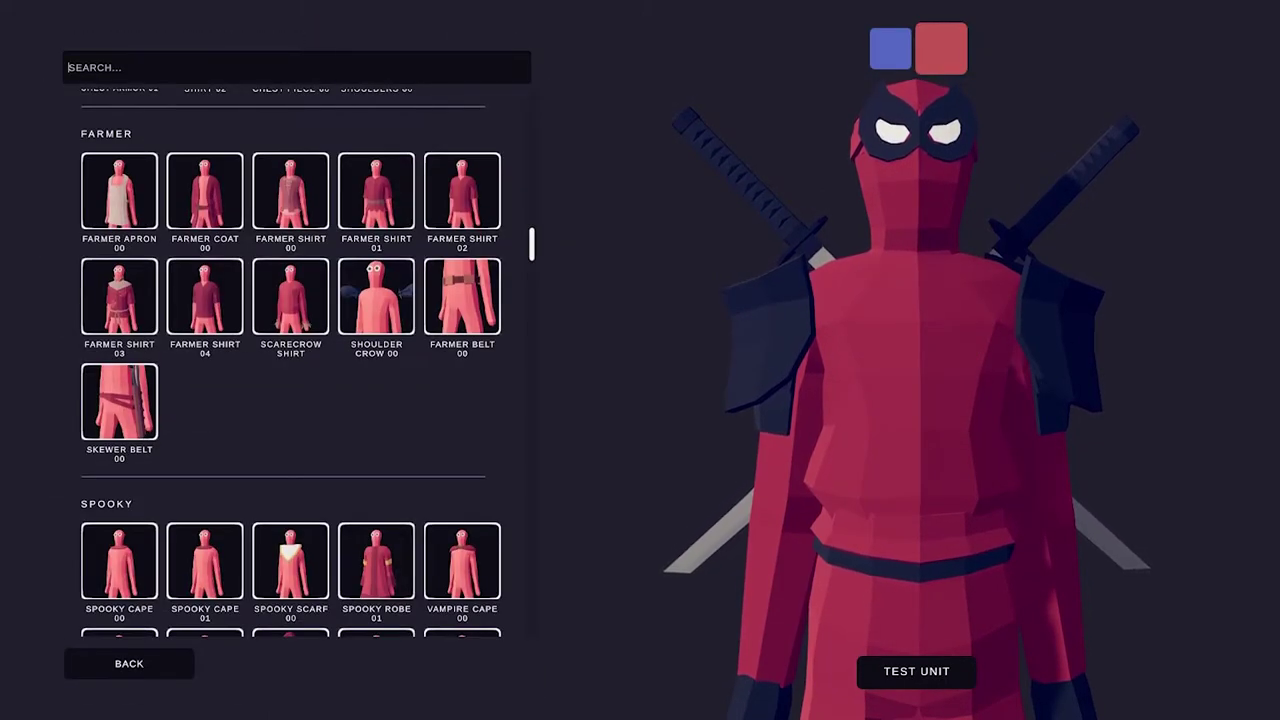
text(belt)
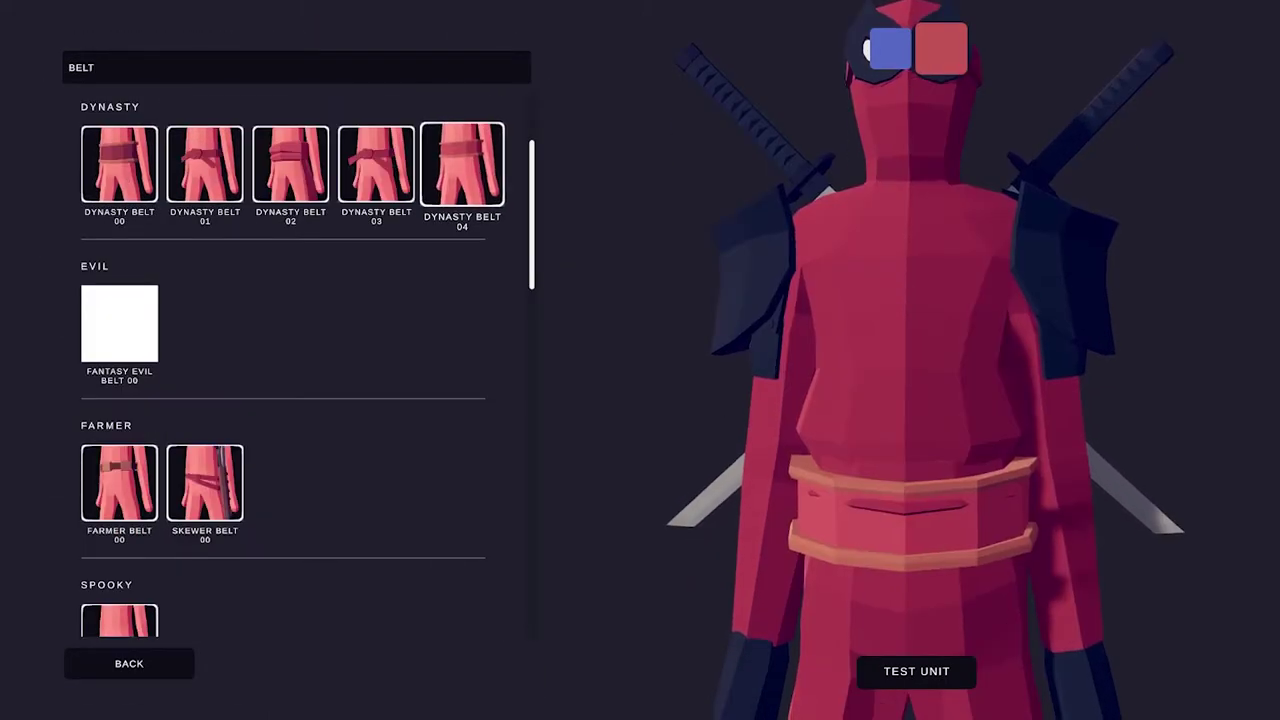
scroll(205, 310, down, 10)
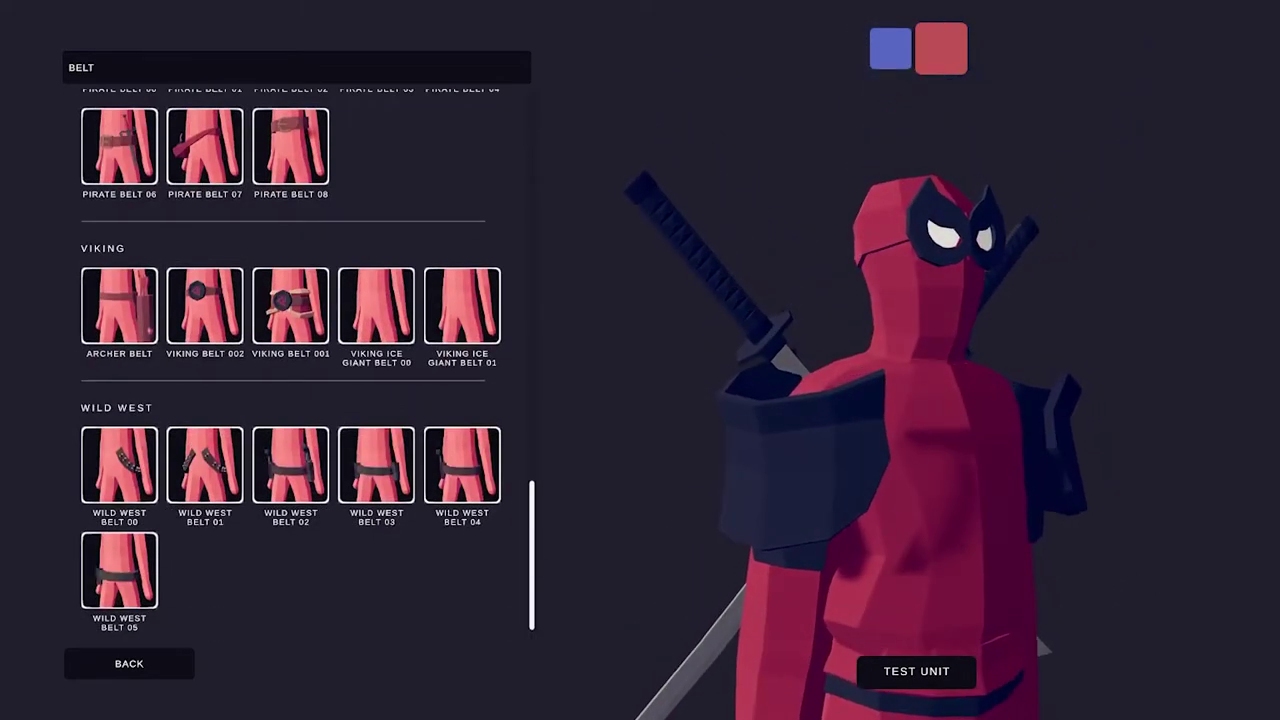
click(205, 305)
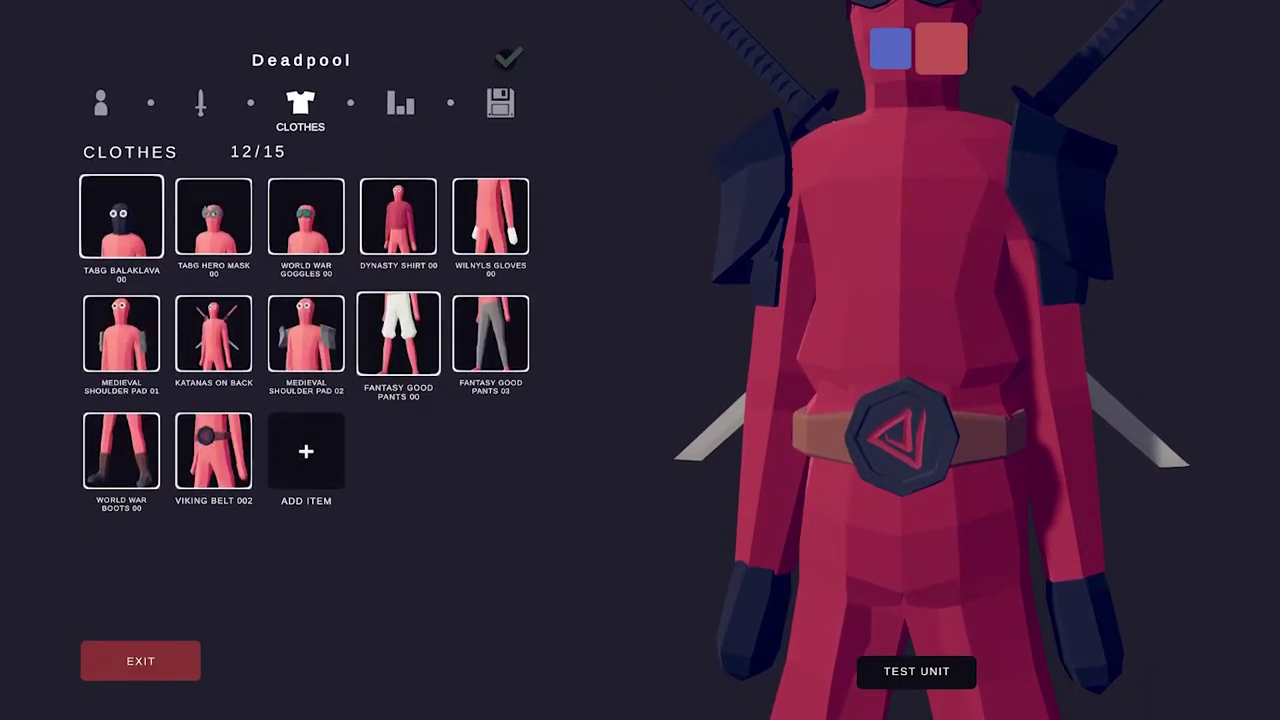
Step: Recolour the strap of the Viking Belt 002 to dark brown
click(214, 455)
click(222, 470)
click(222, 468)
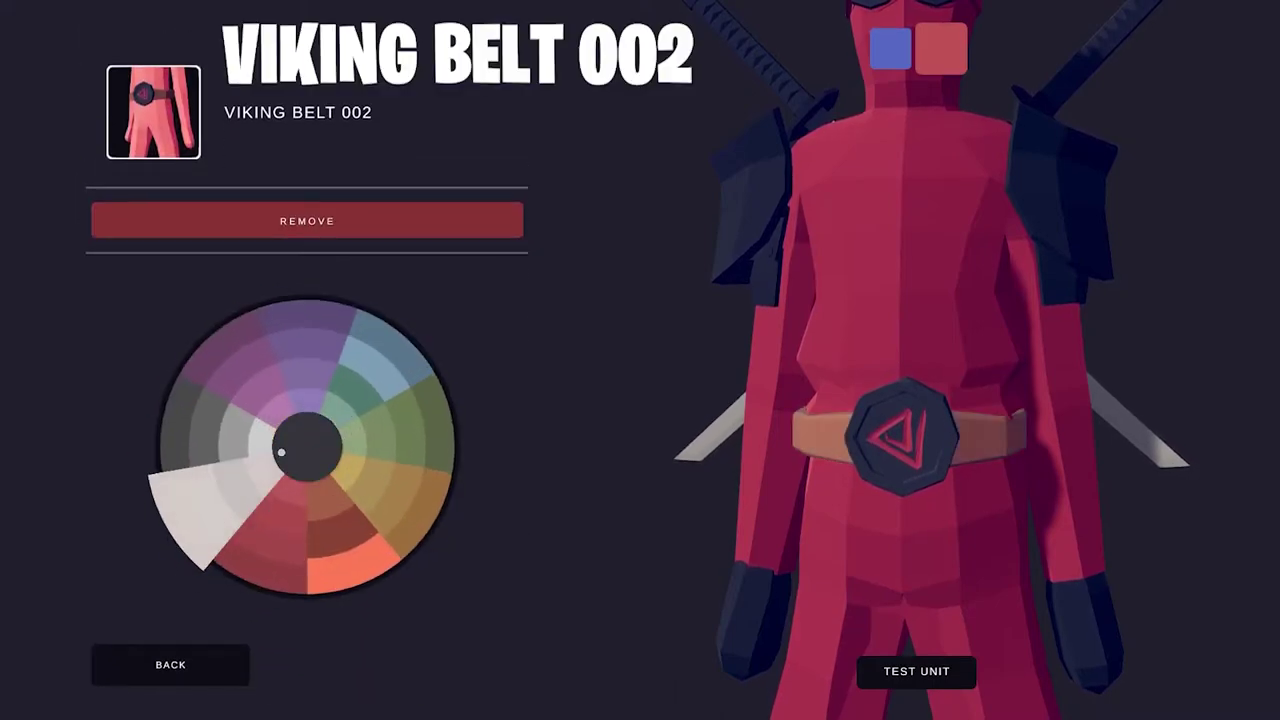
click(222, 468)
click(388, 441)
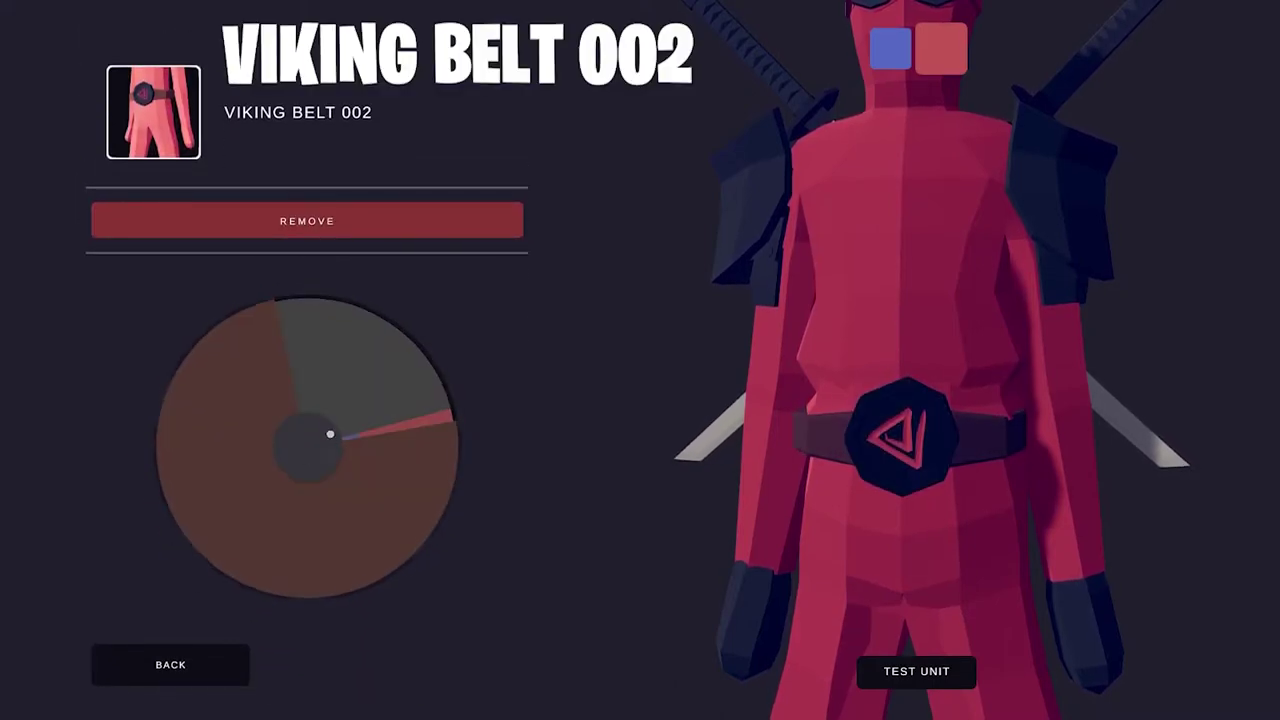
Step: Recolour the Viking Belt 002's round buckle to dark red and its triangular emblem to near-black
click(346, 360)
click(232, 508)
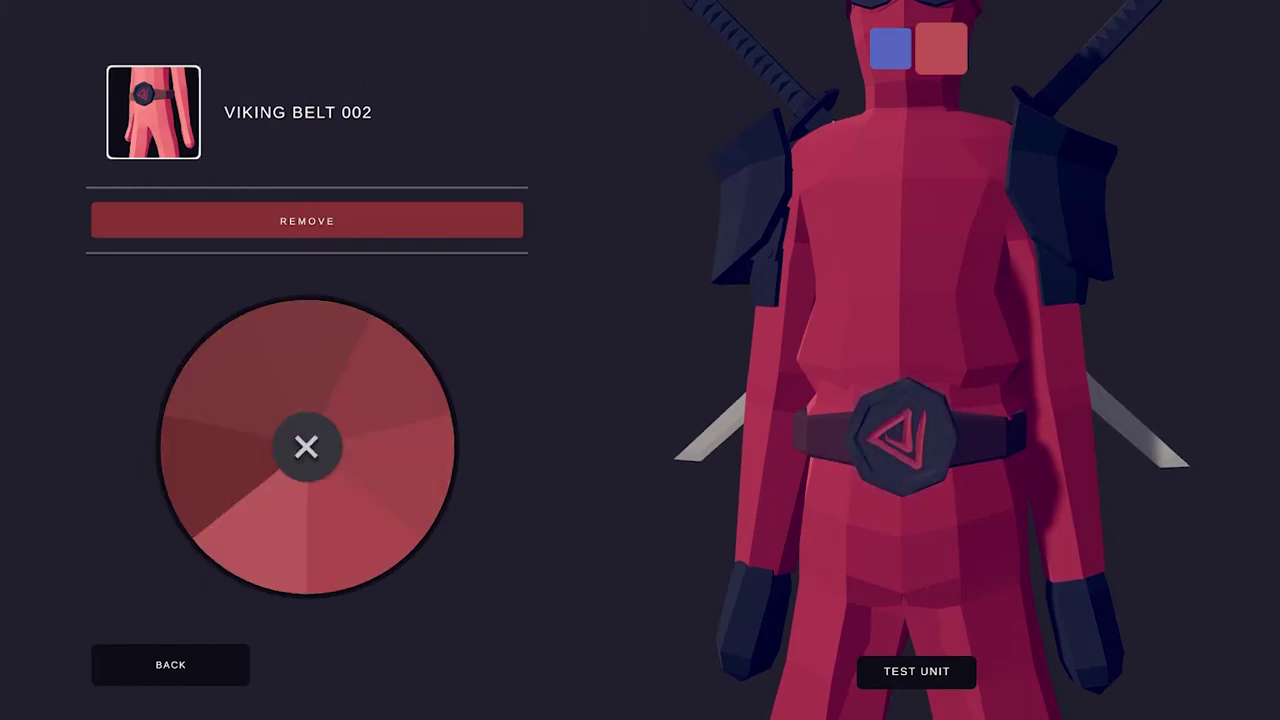
click(304, 352)
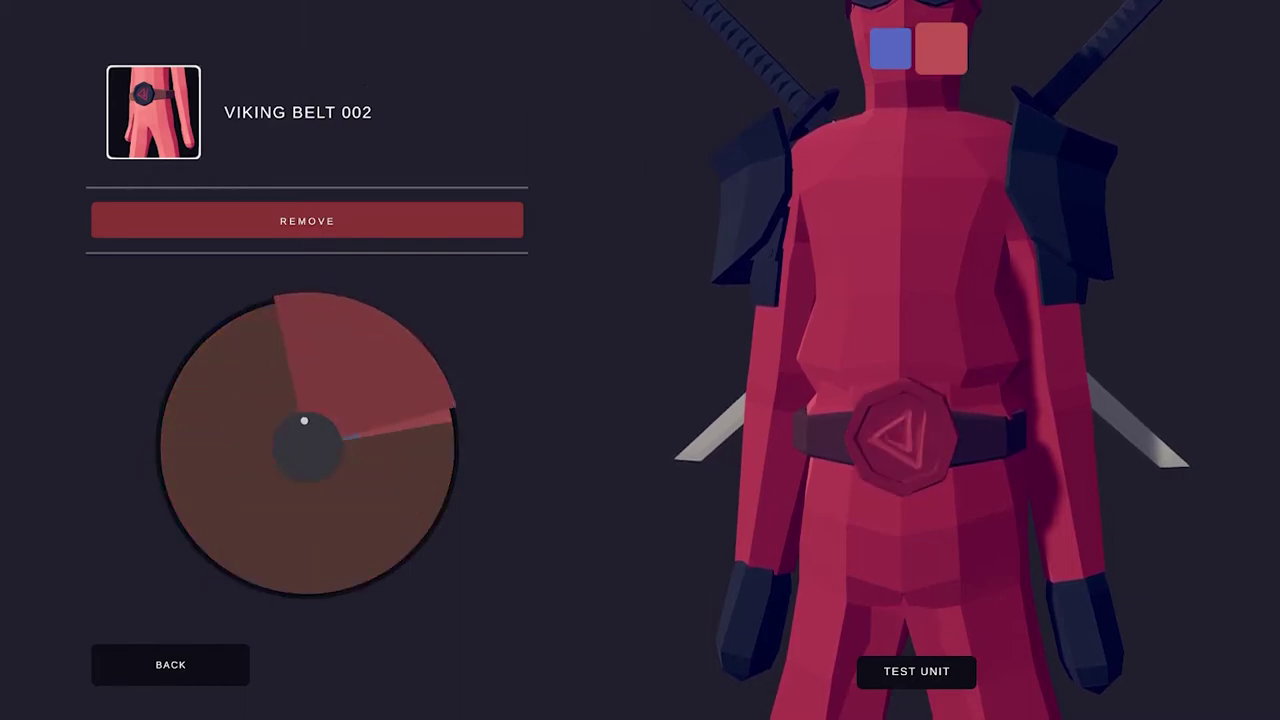
click(216, 448)
click(214, 446)
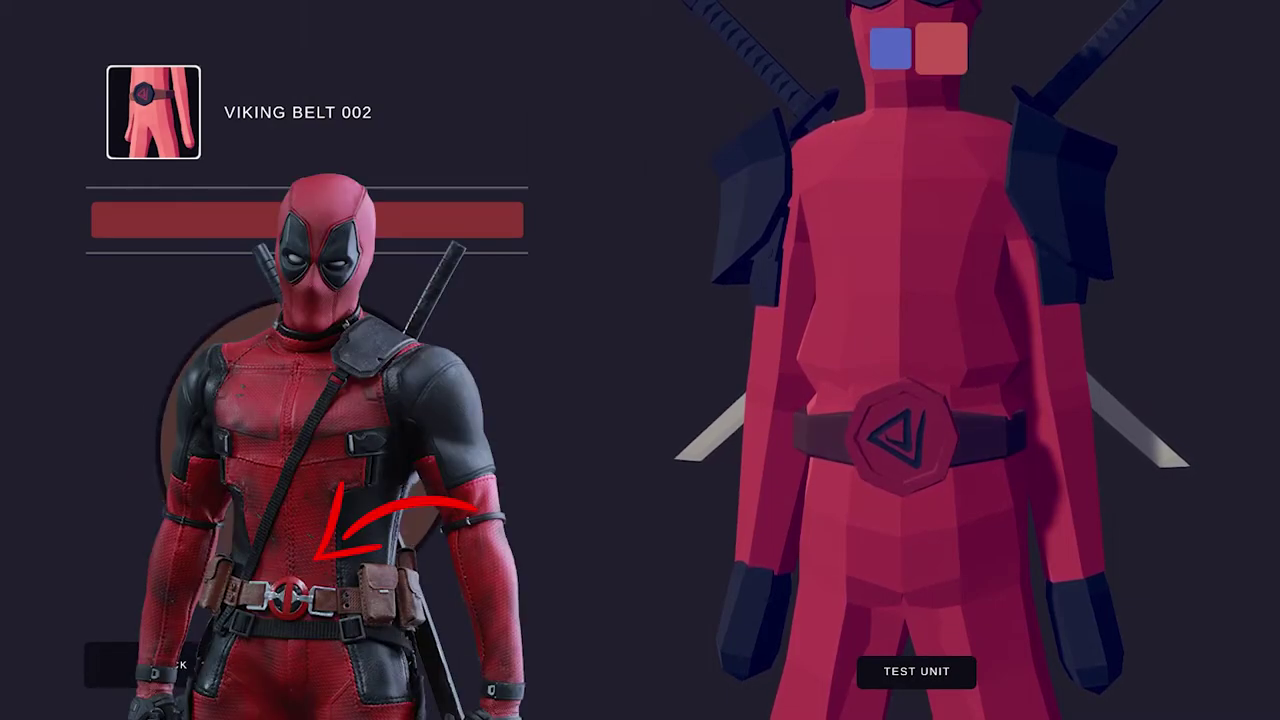
click(140, 665)
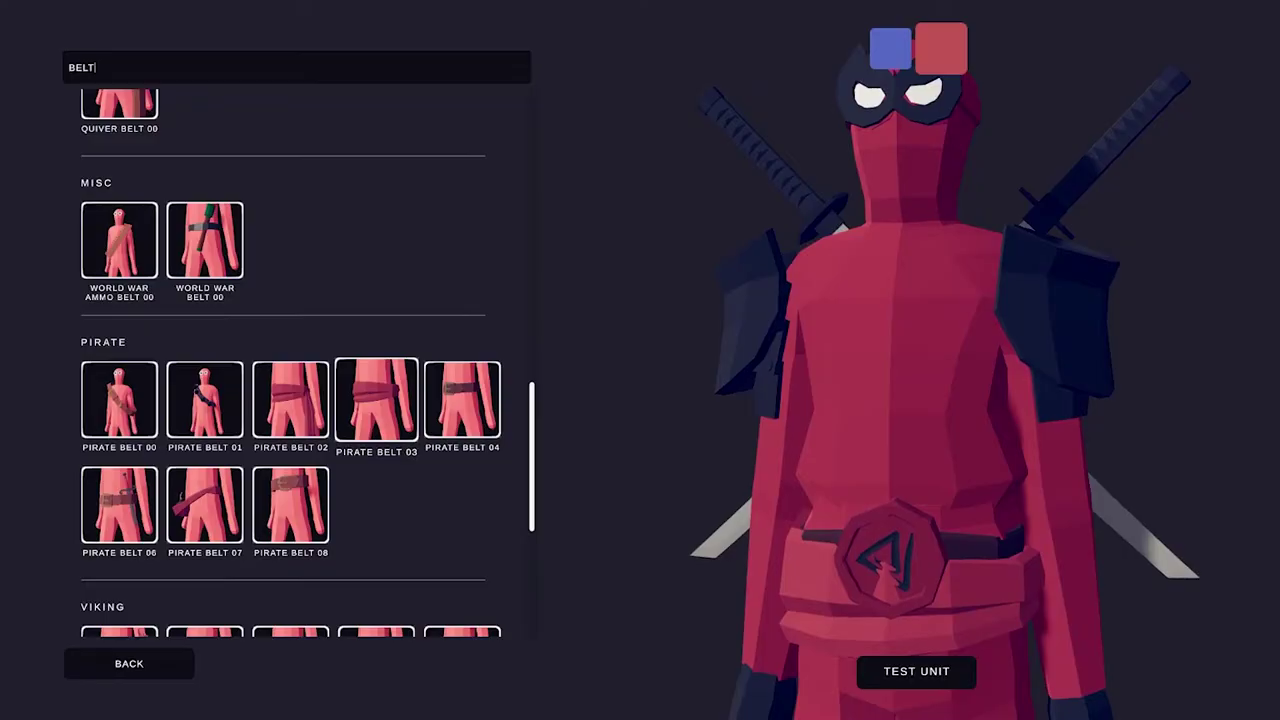
Step: Add the Wild West Belt 03 from the Wild West group of belts below the Viking belt
scroll(290, 370, down, 5)
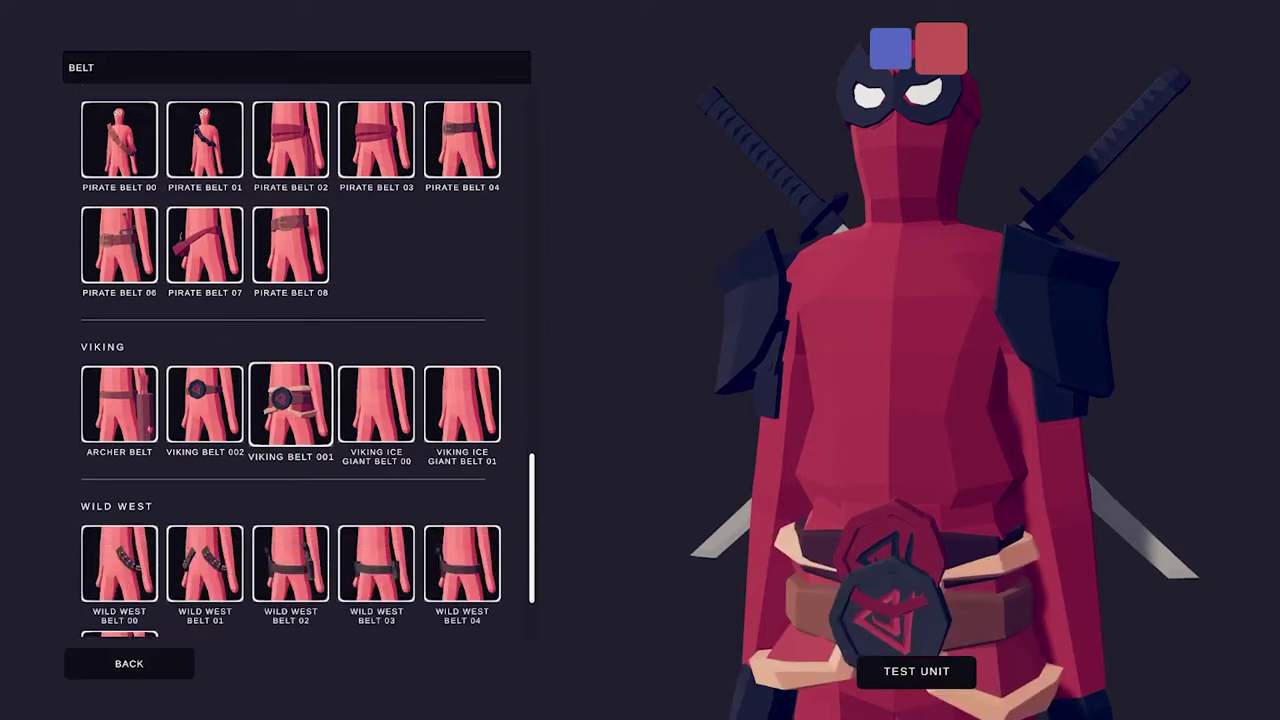
scroll(290, 430, down, 2)
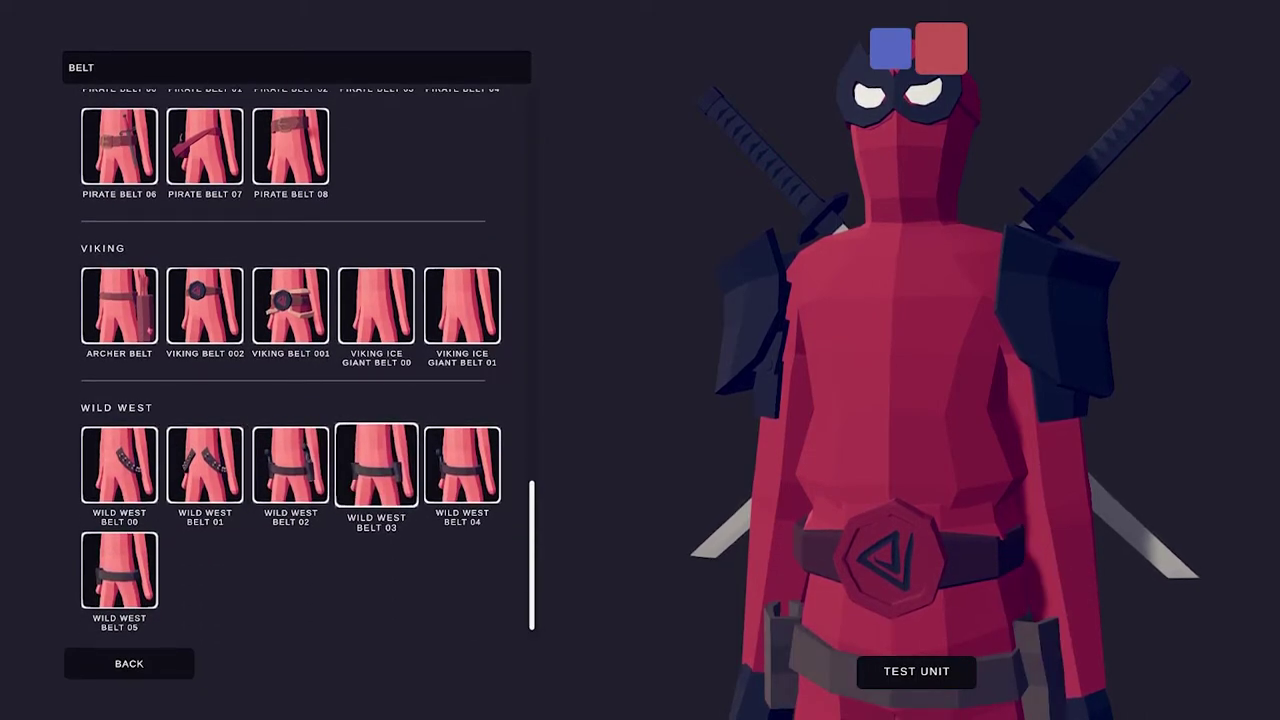
click(376, 465)
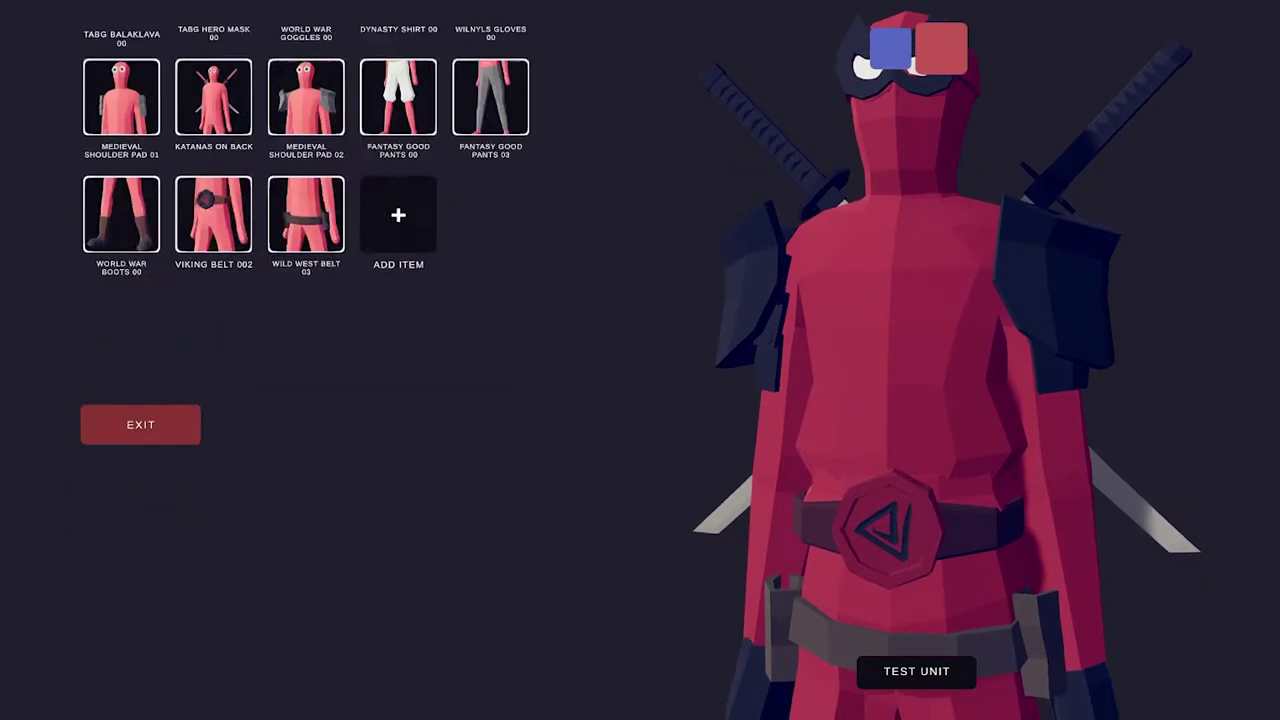
Step: Recolour the Wild West Belt 03 and its side holsters to near-black
click(306, 450)
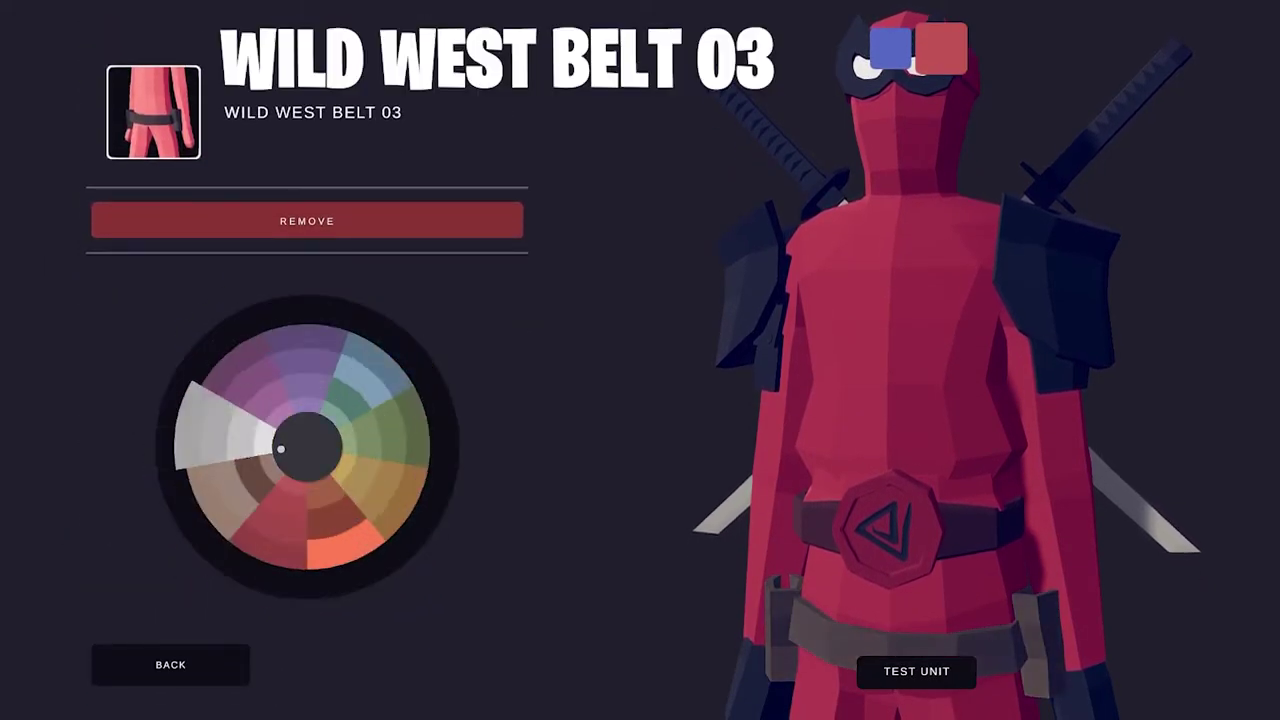
click(281, 449)
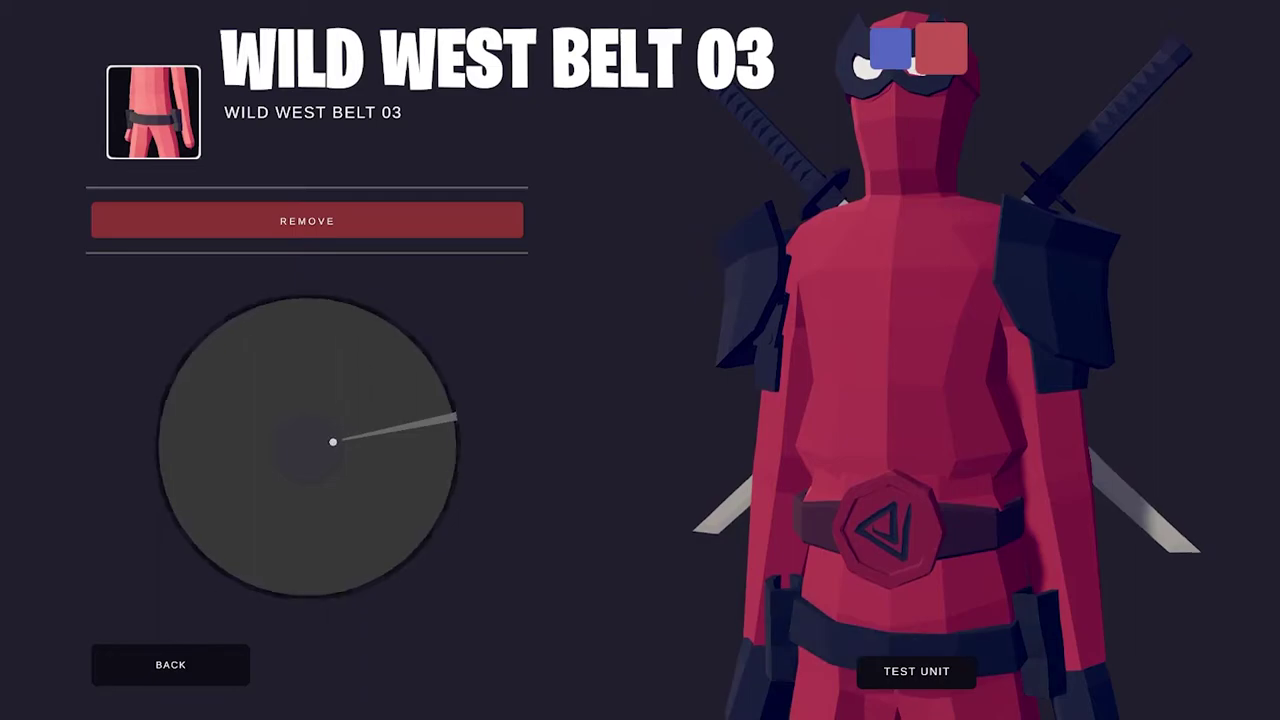
click(332, 441)
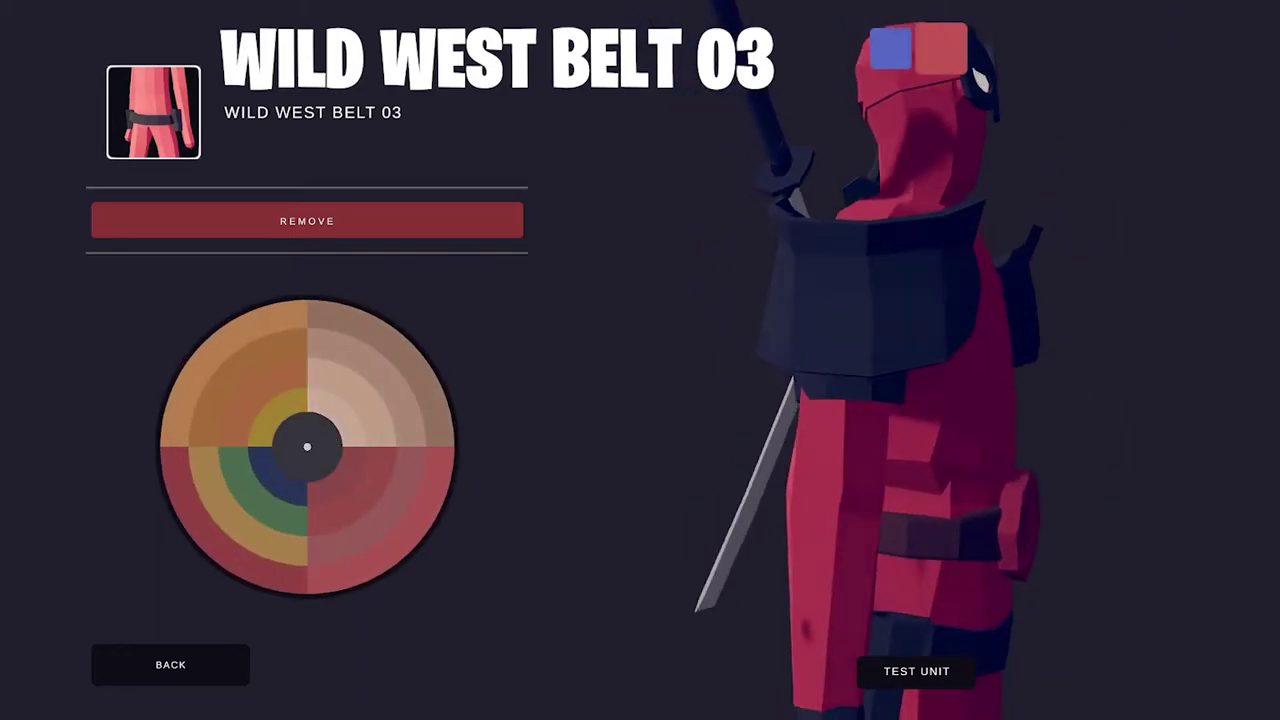
click(281, 452)
click(278, 443)
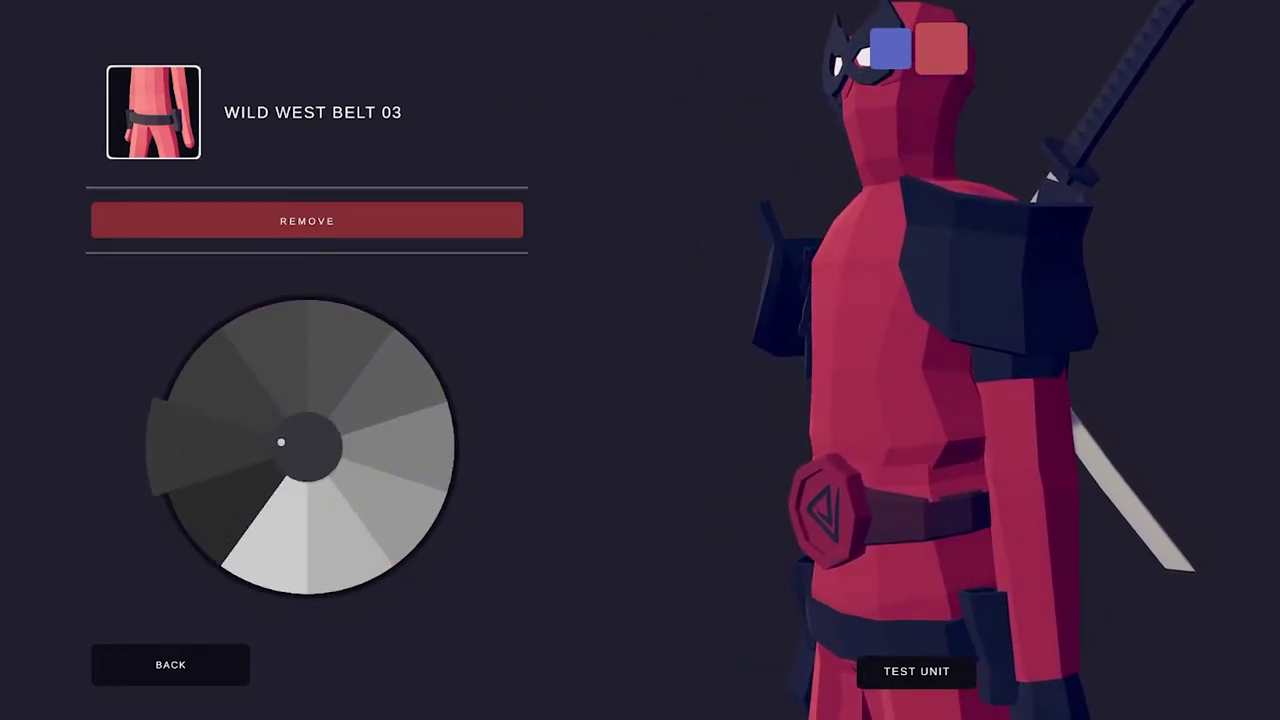
click(280, 441)
Step: Search the clothing items for "vest" and add the Pirate Vest 02 to the unit
drag(800, 400, 1140, 400)
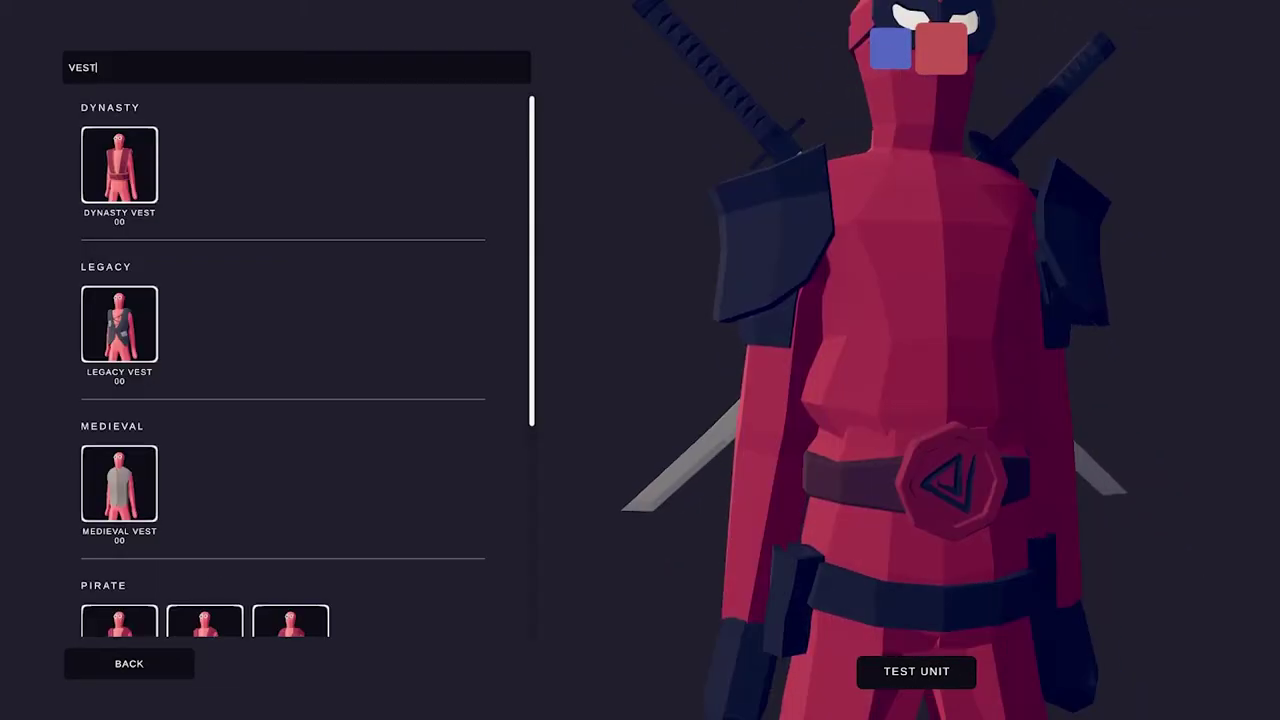
scroll(280, 360, down, 2)
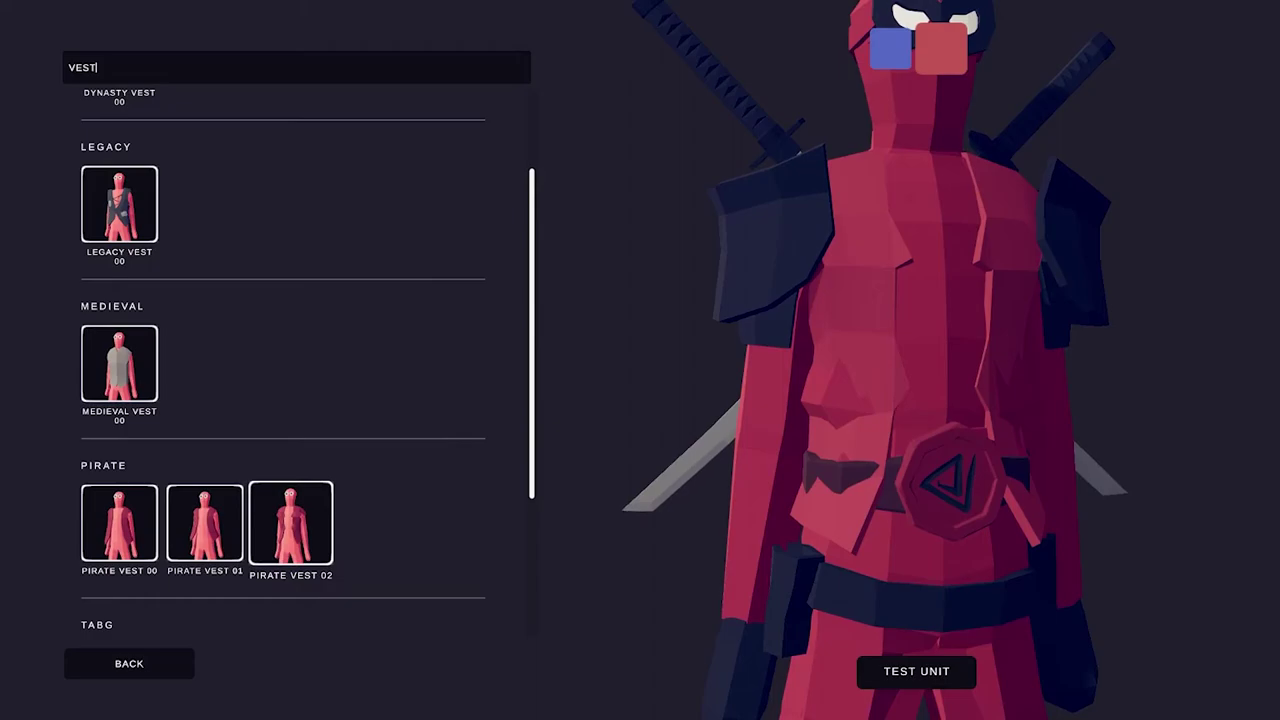
click(290, 522)
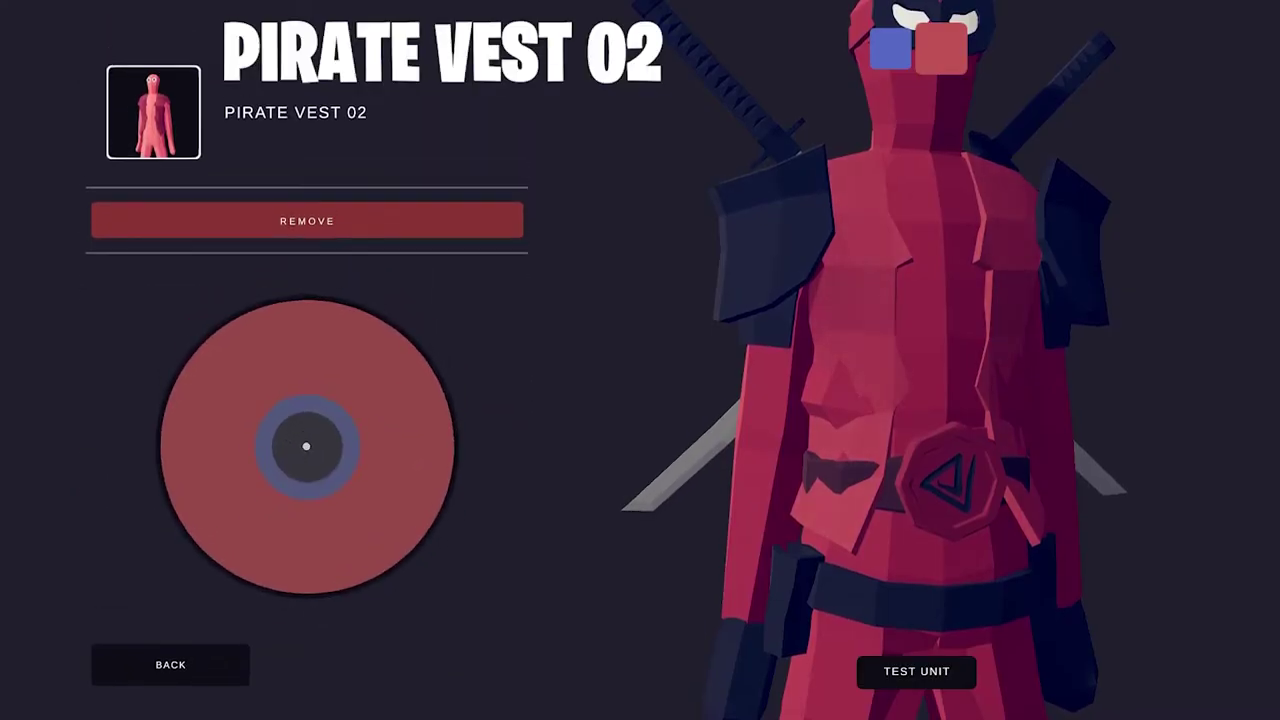
Step: Recolour the Pirate Vest 02 to near-black over the dark red shirt
click(282, 440)
click(281, 450)
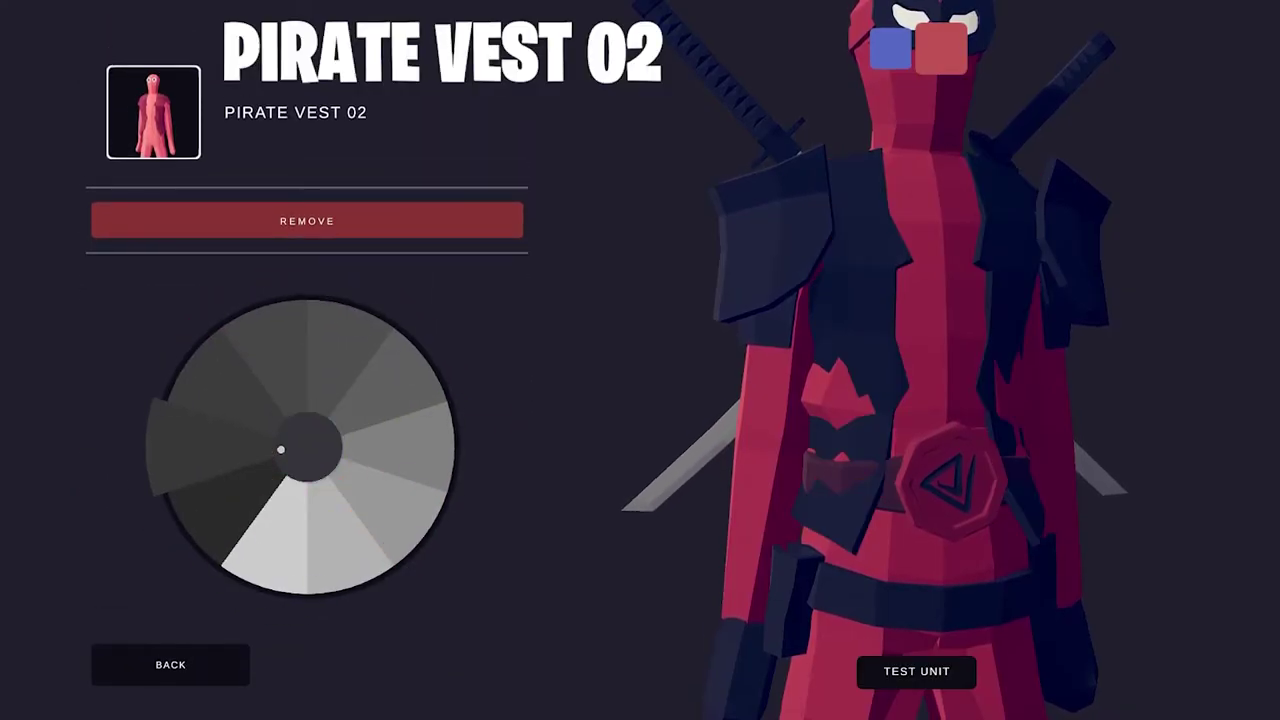
click(281, 450)
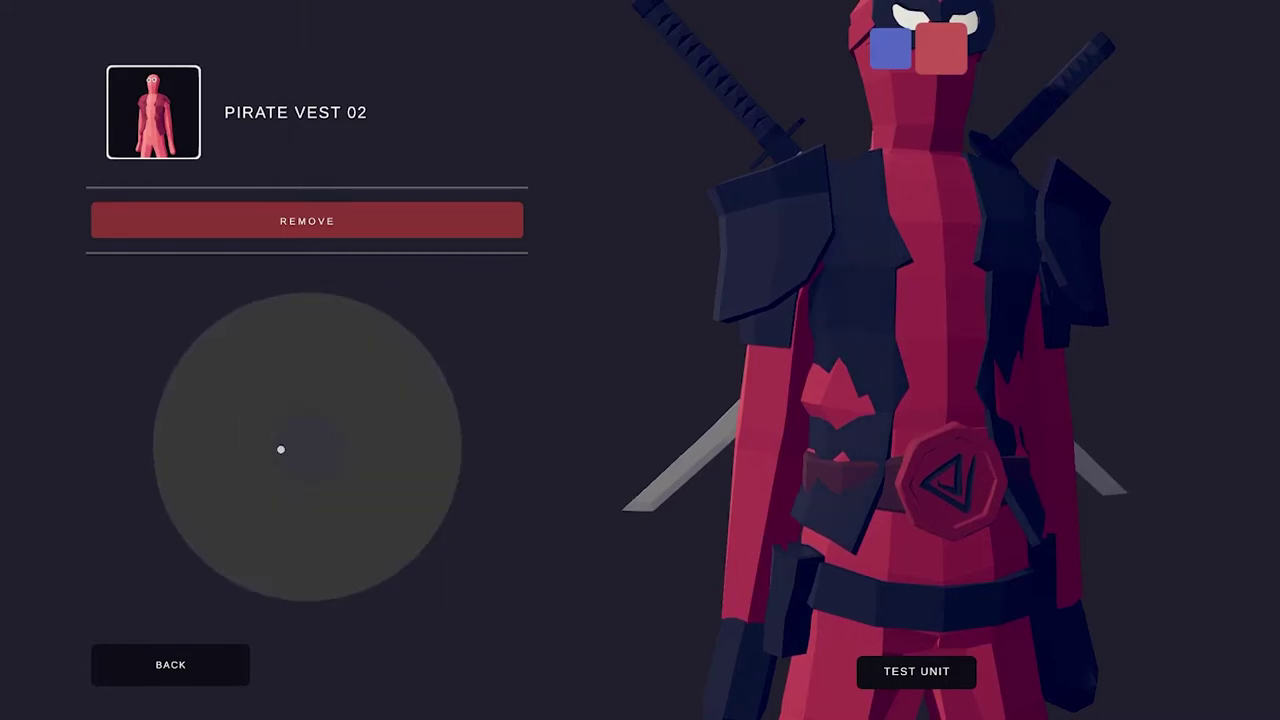
click(307, 447)
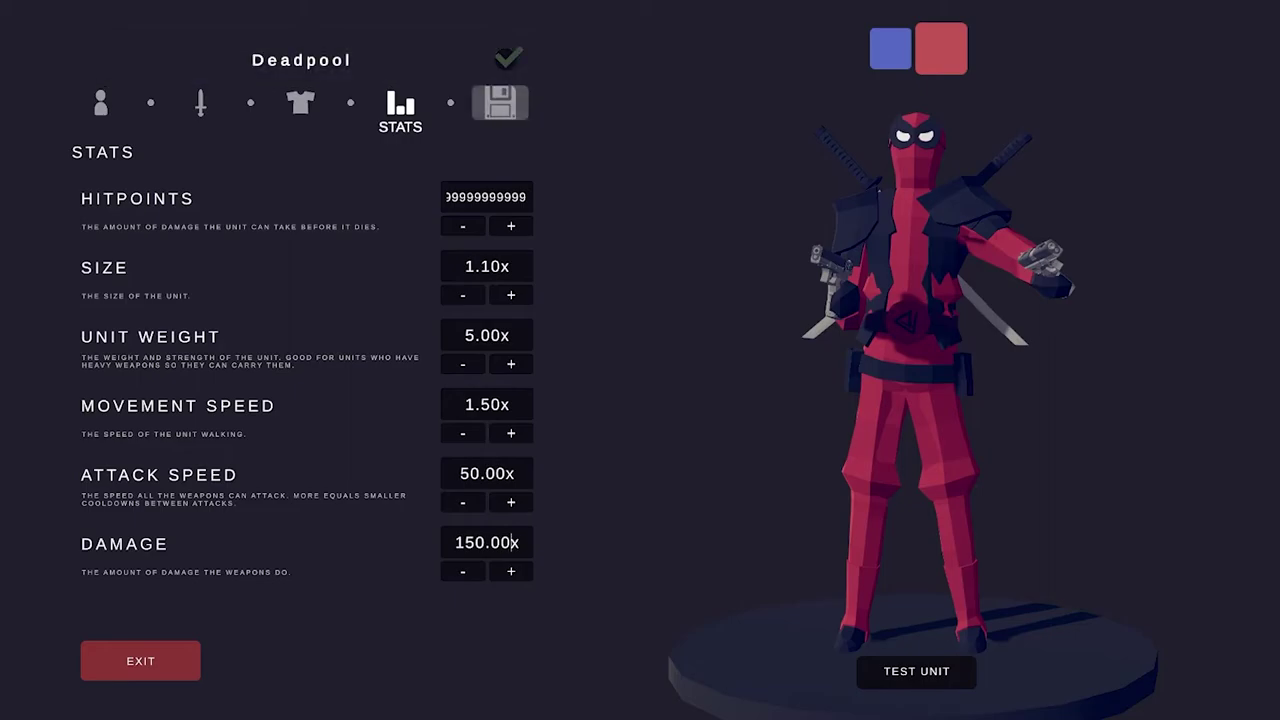
Step: Take a full-body photo of the Deadpool unit as its icon in the save settings
click(500, 103)
click(298, 186)
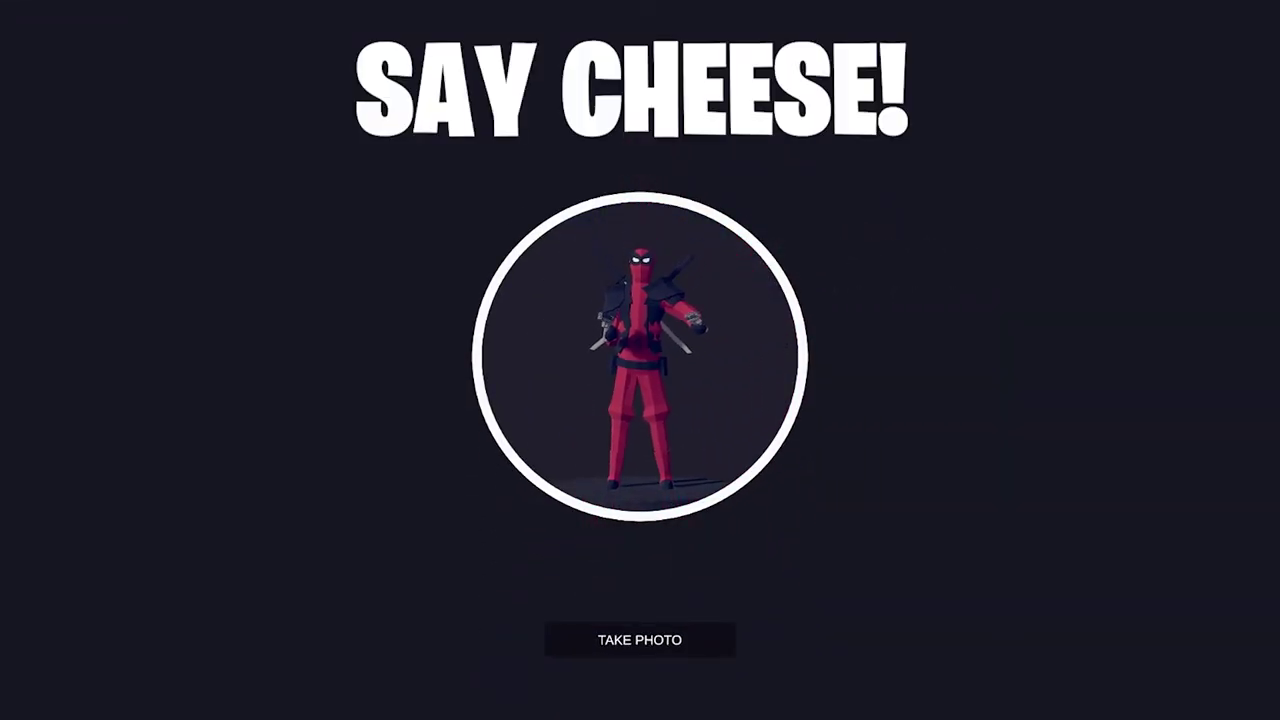
click(640, 640)
Step: Set a manual unit cost of 21 for the Deadpool unit
click(341, 316)
key(BackSpace)
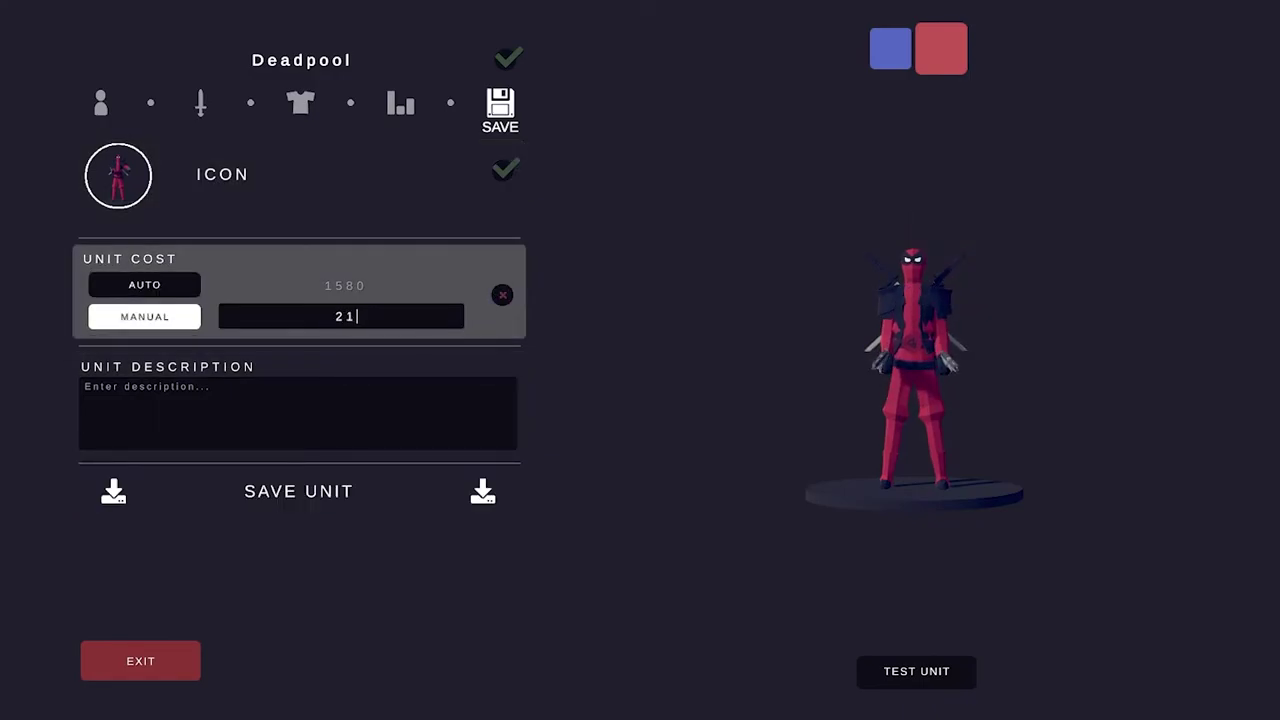
text(21)
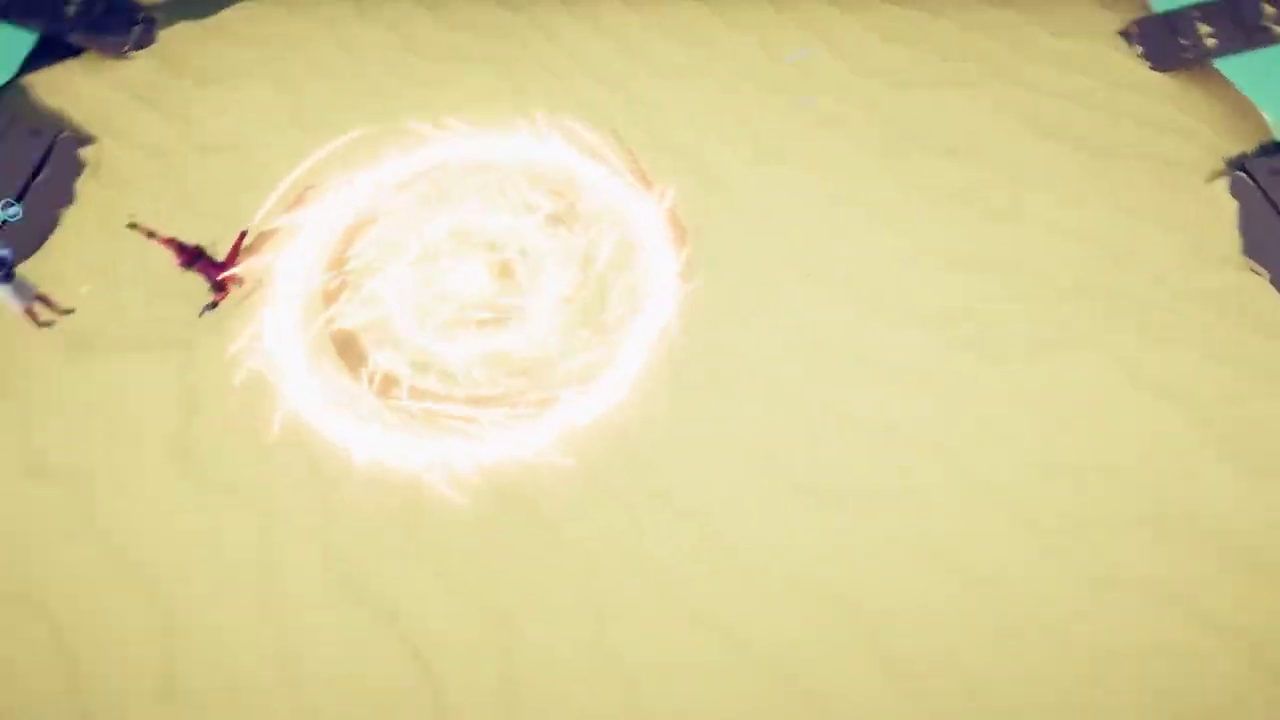
key(w)
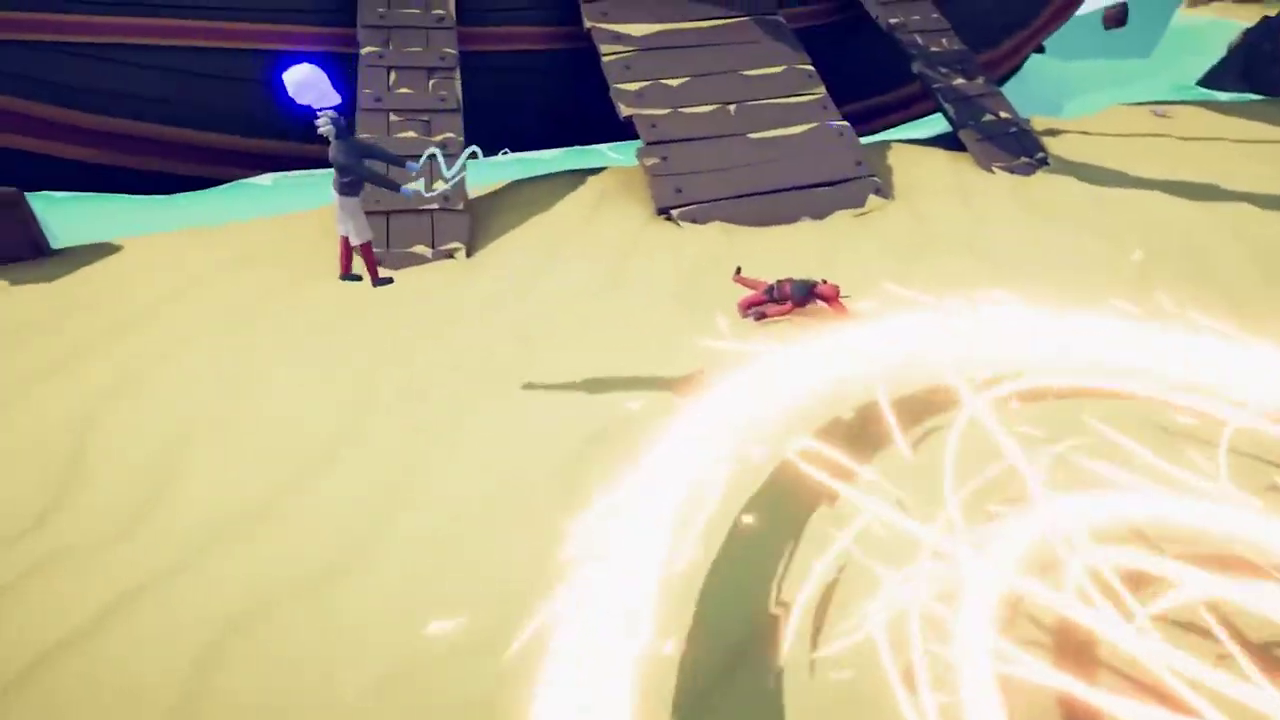